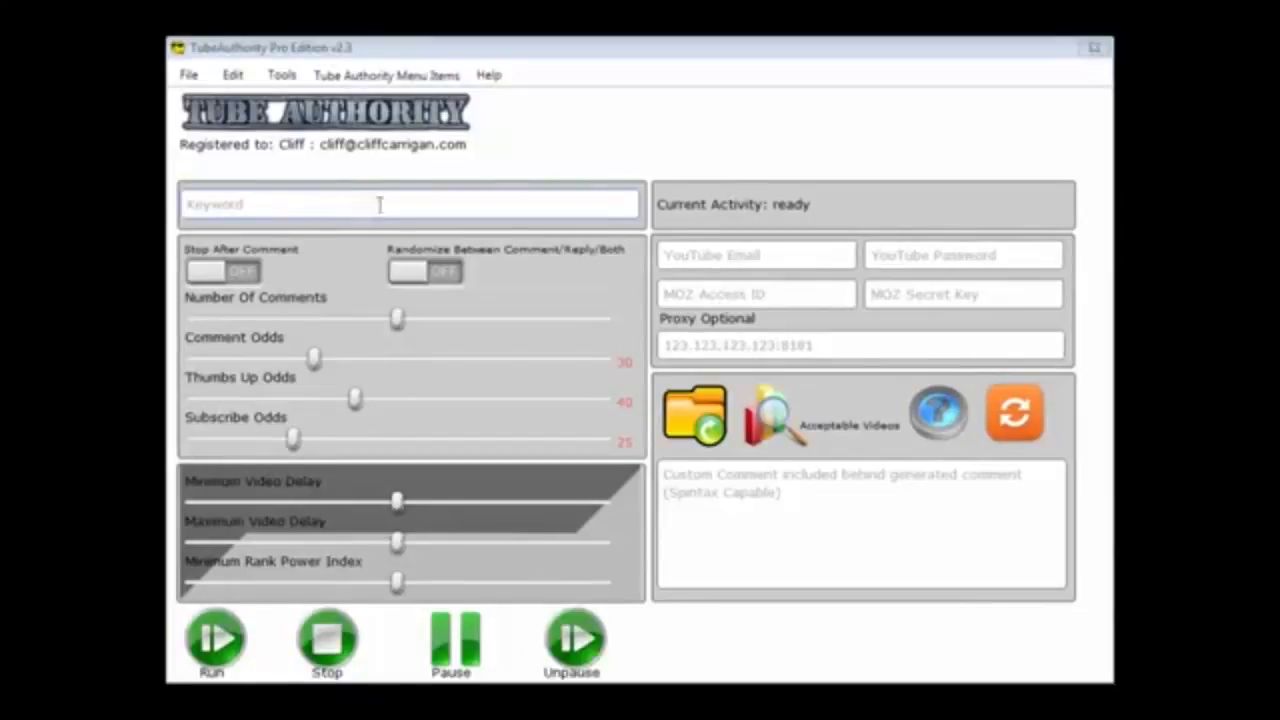
- Turn on Stop After Comment, and switch Randomize Between Comment/Reply/Both on and back off
click(214, 278)
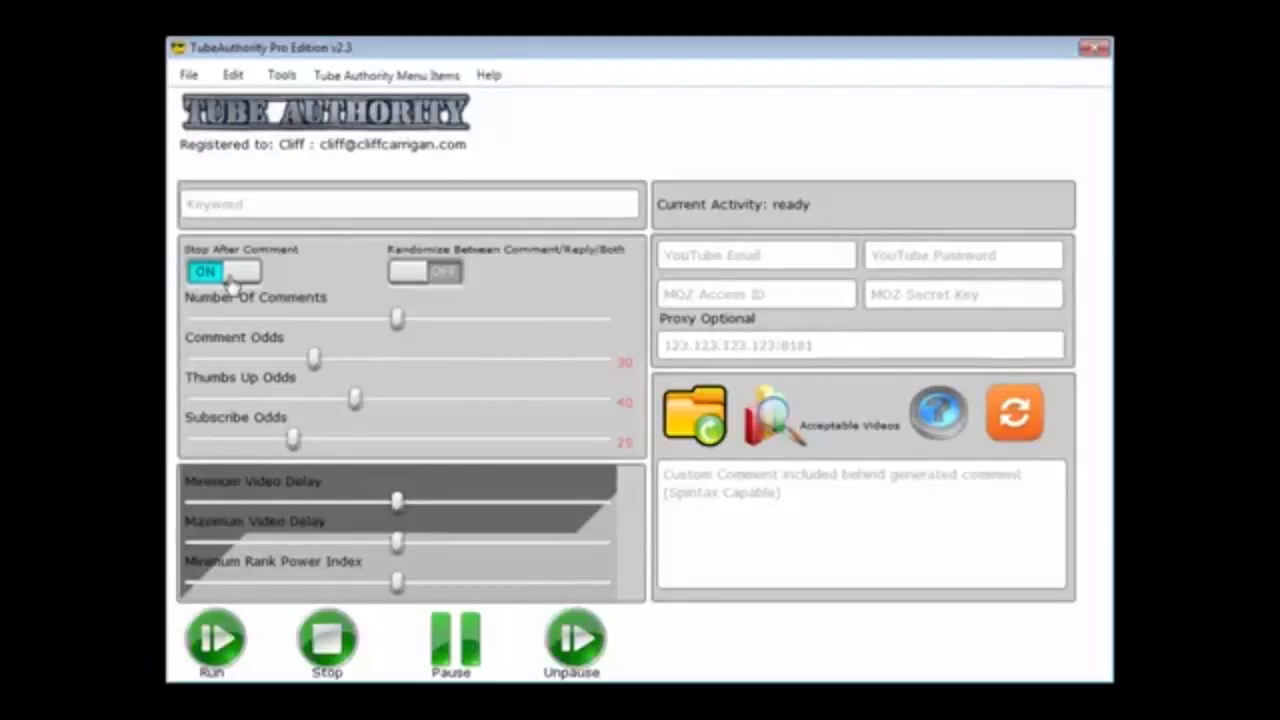
click(428, 276)
click(430, 279)
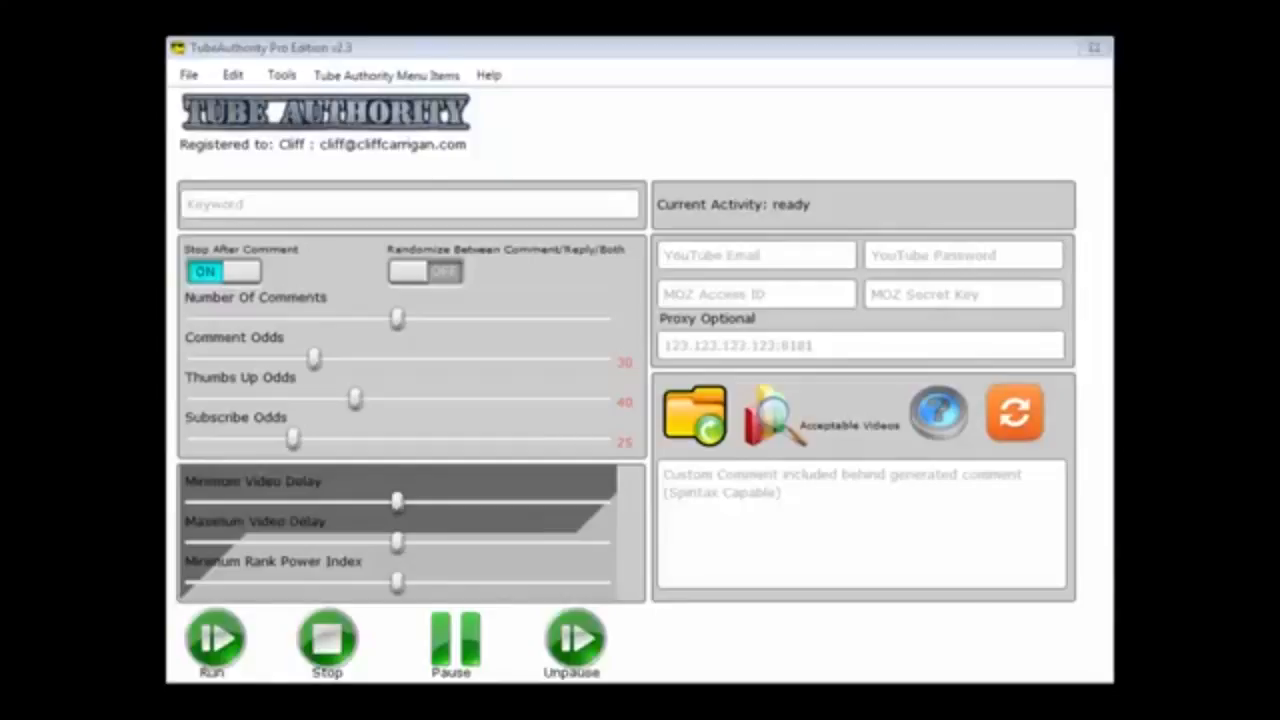
- Convert the phrases "Feel free to", "Take a moment to", "Want to", "You should" and "Why not" into spintax with the Spintax tool
click(926, 545)
click(281, 78)
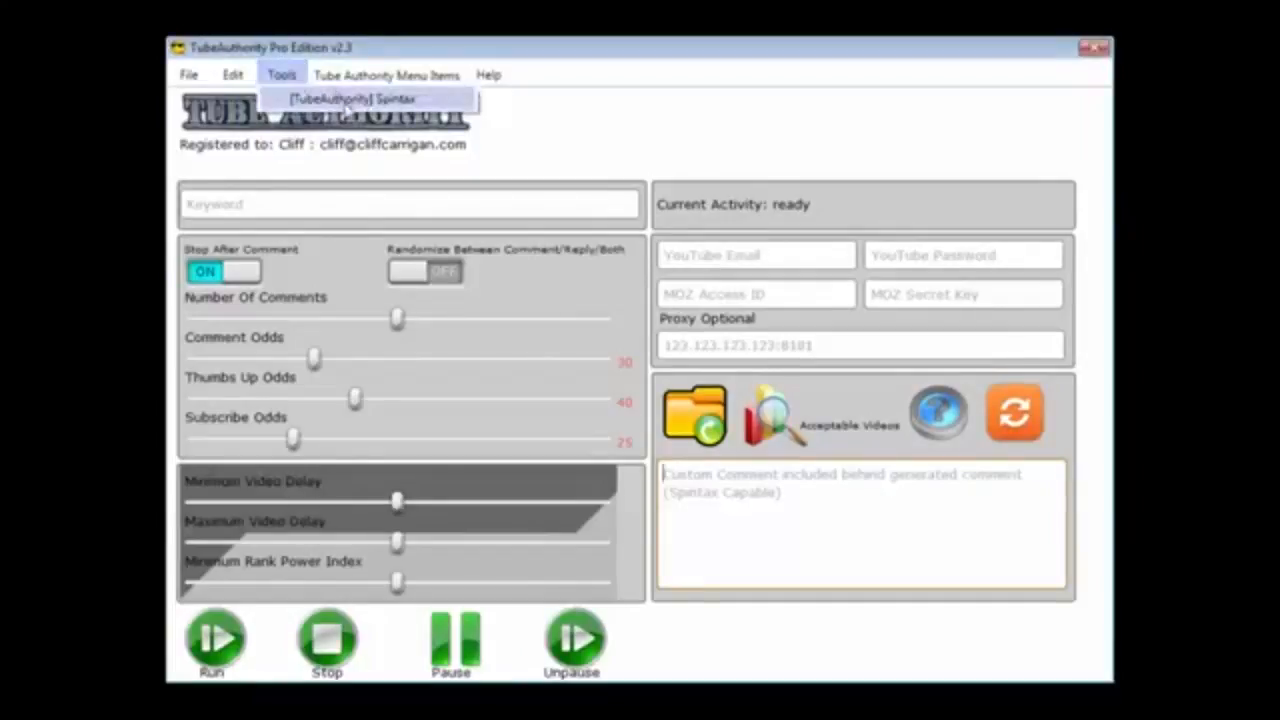
click(347, 101)
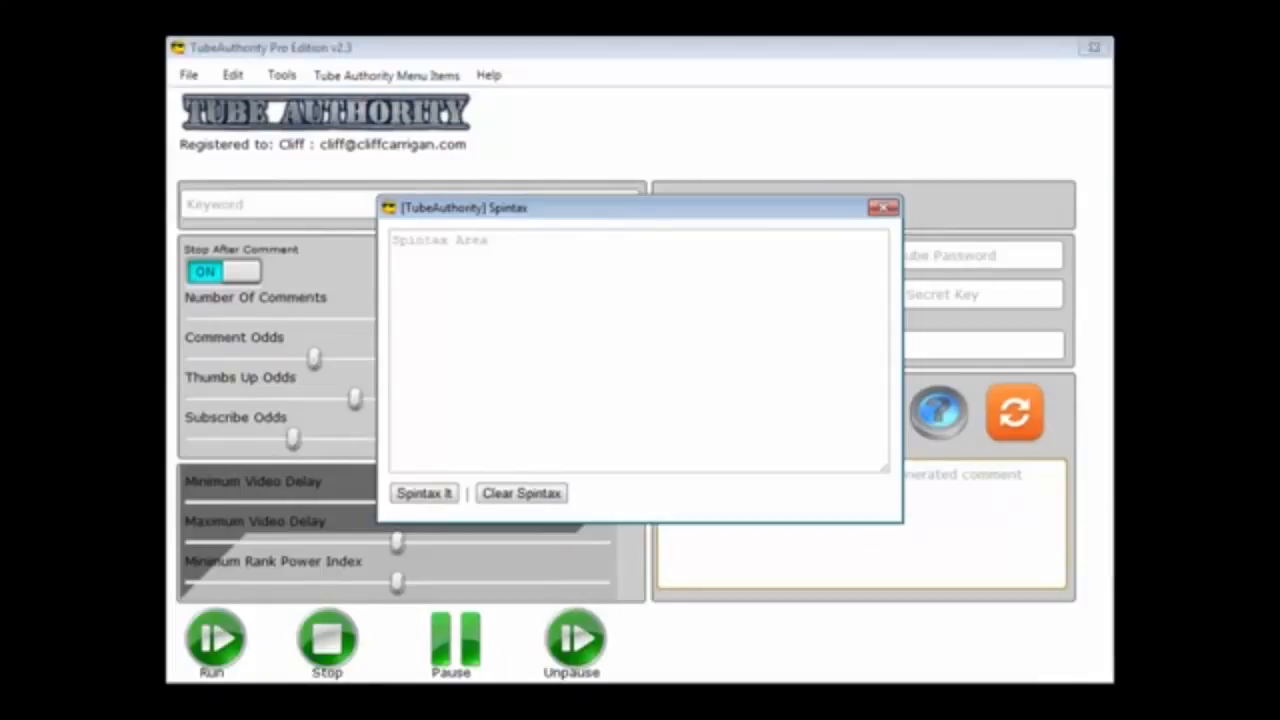
drag(731, 210, 569, 74)
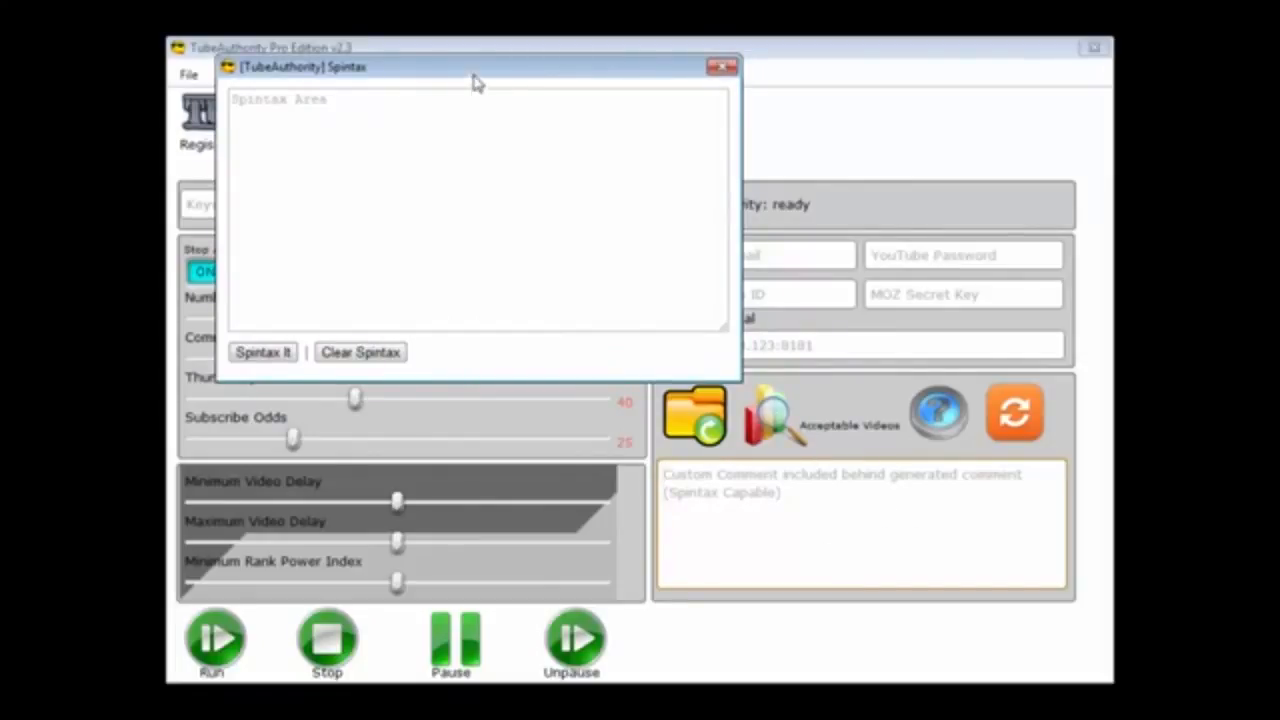
drag(503, 86, 735, 115)
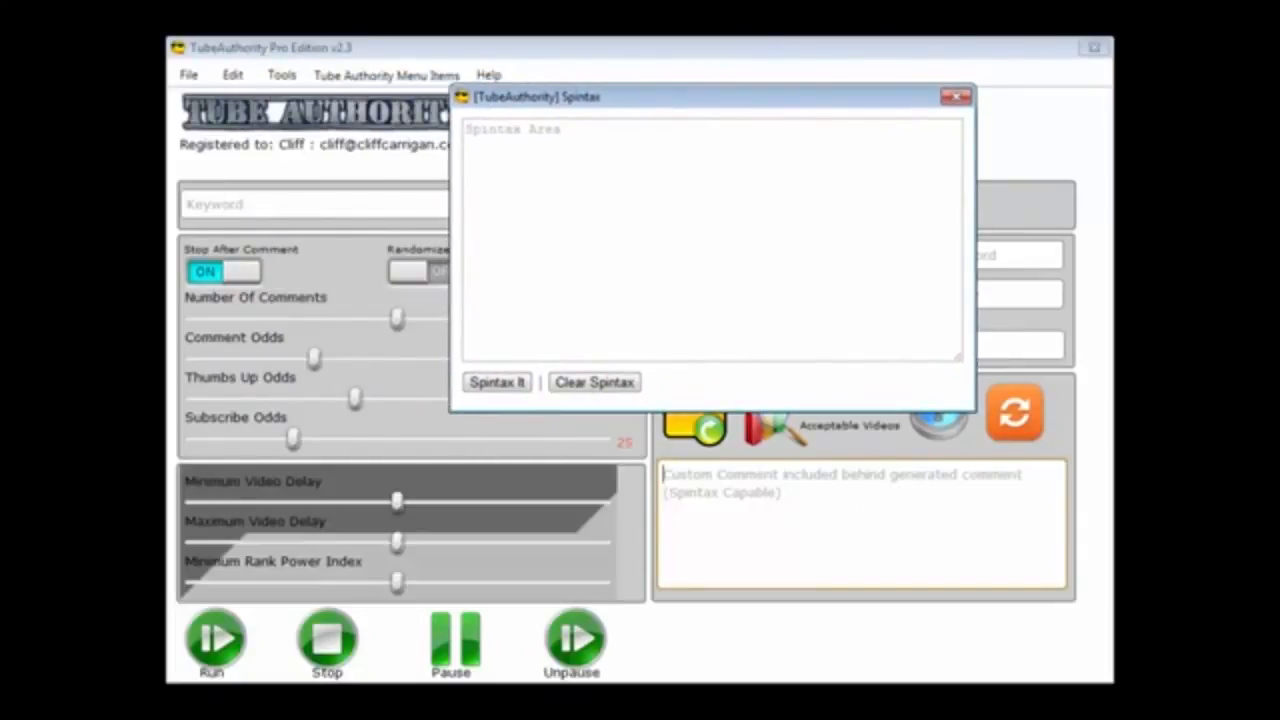
click(790, 215)
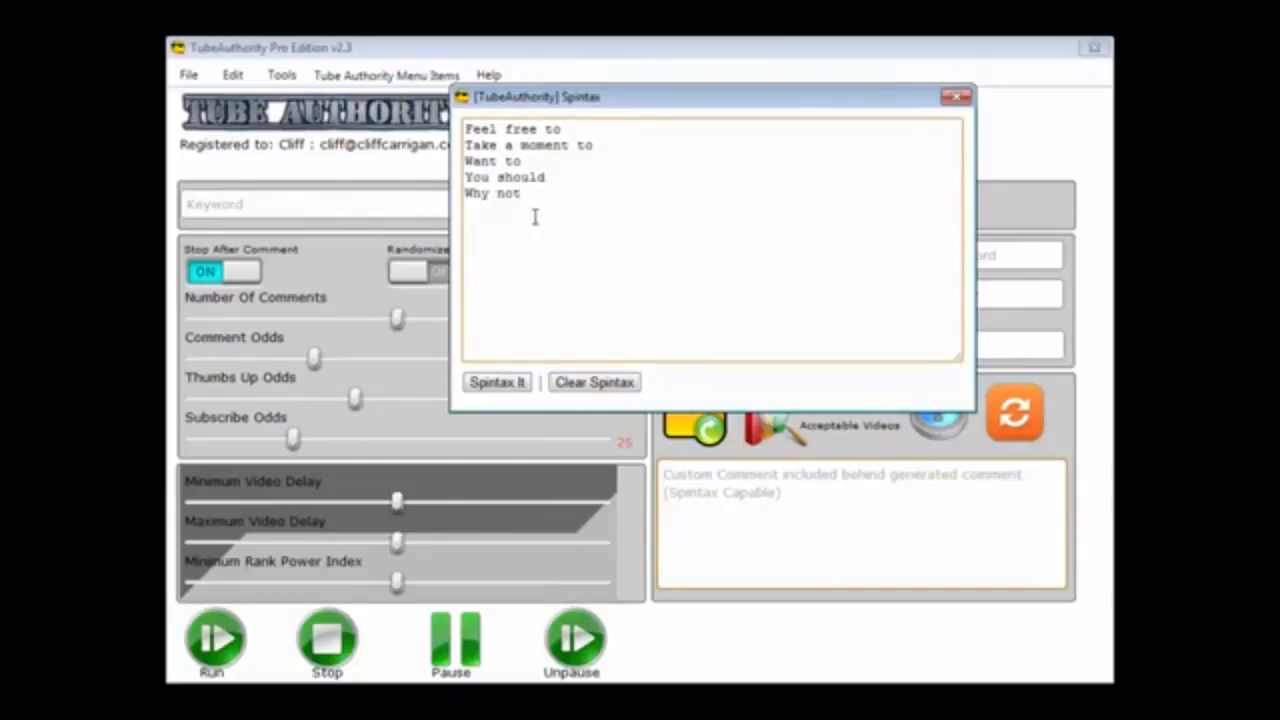
click(498, 384)
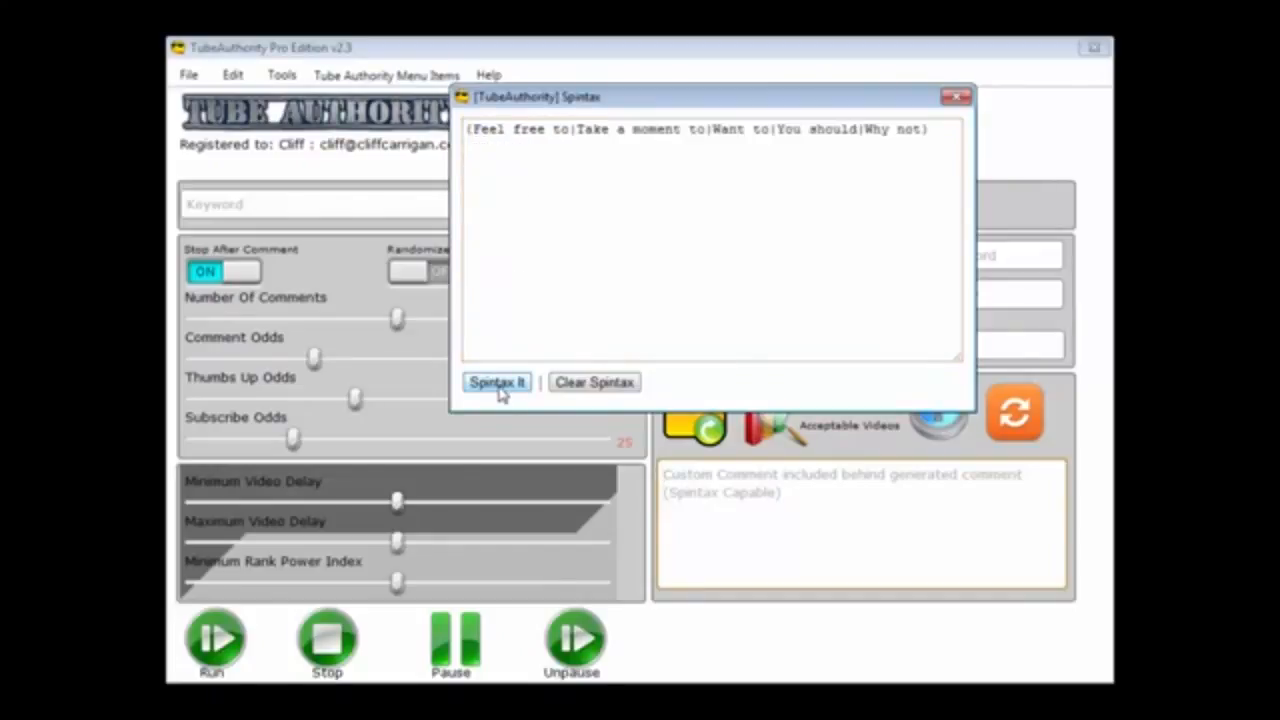
- Copy the generated opening-phrase spintax into the custom comment and close the Spintax tool
drag(466, 133, 959, 135)
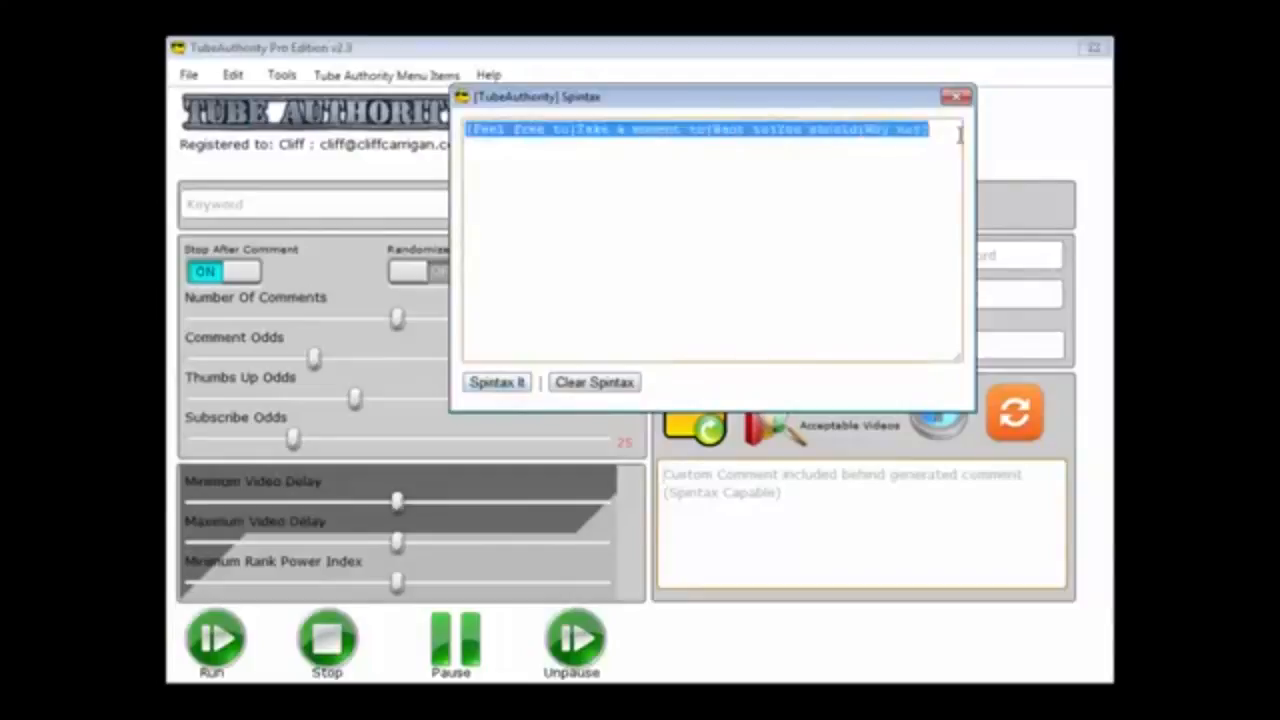
key(ctrl+c)
click(956, 96)
right_click(893, 522)
click(910, 614)
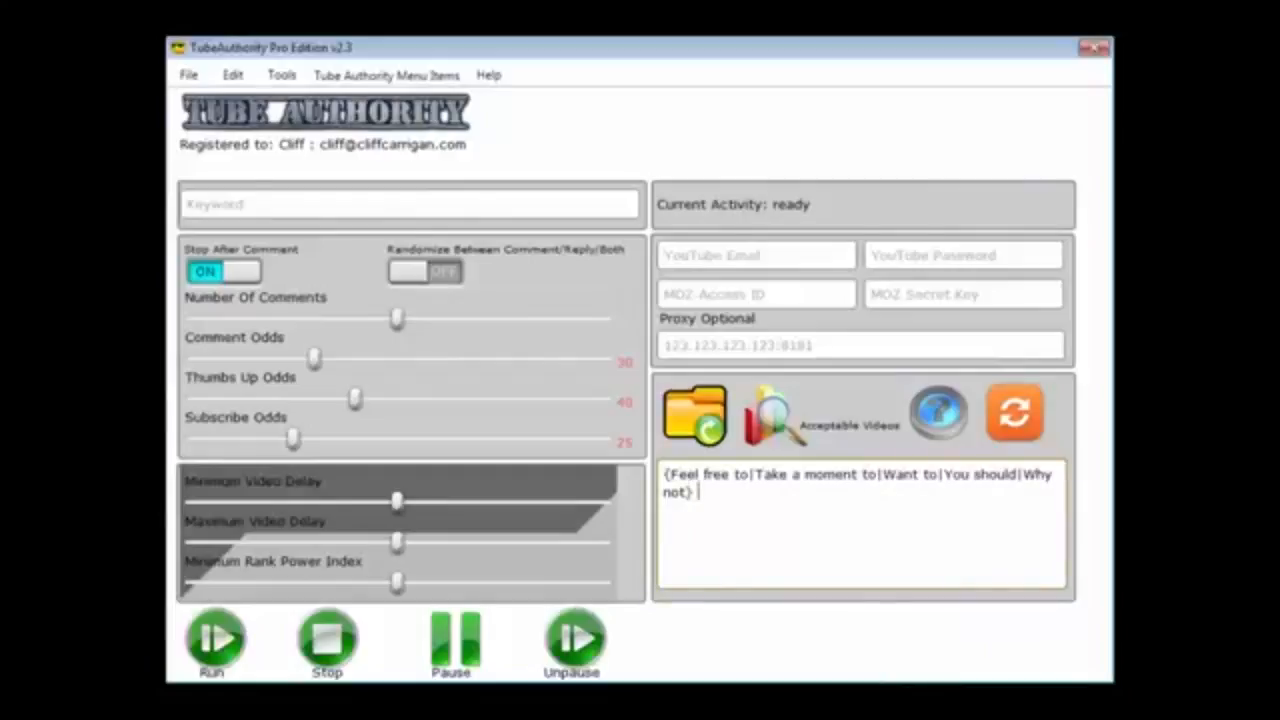
- Generate and copy spintax for "visit my site", "hit my page", "check out my website", "mosey on over to" and "slip on over to", then clear it
click(281, 75)
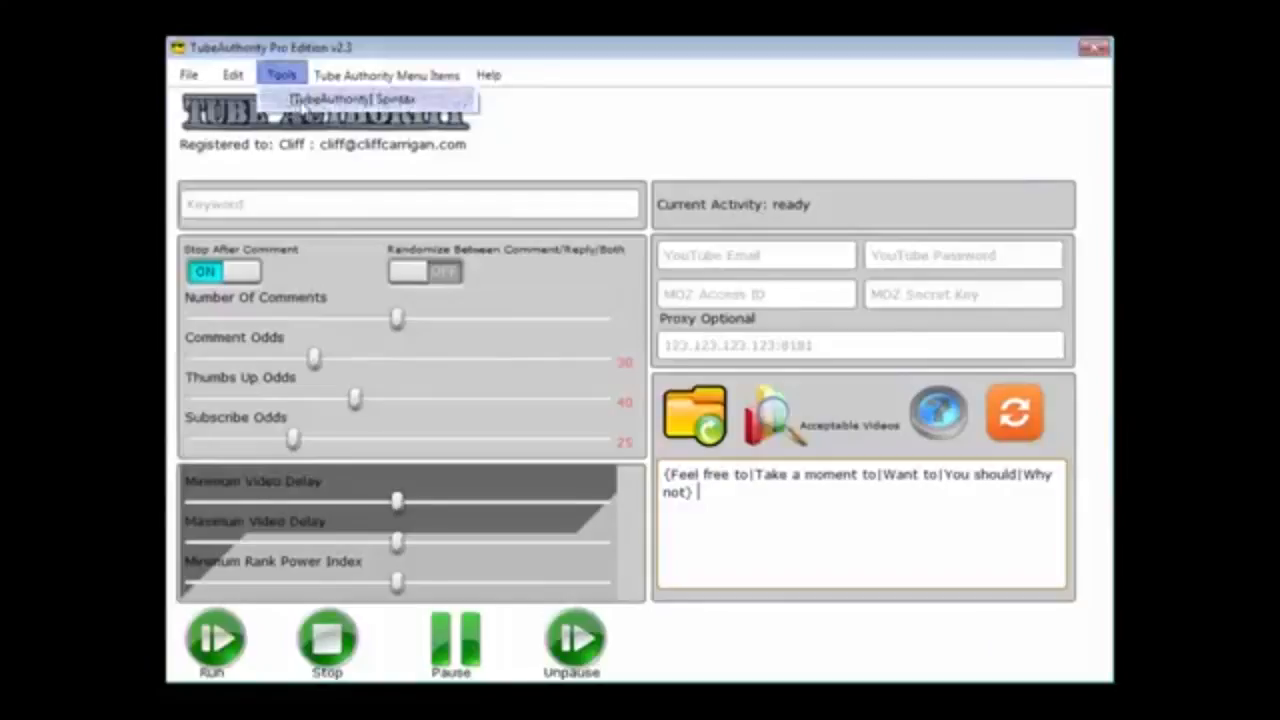
click(345, 97)
right_click(555, 284)
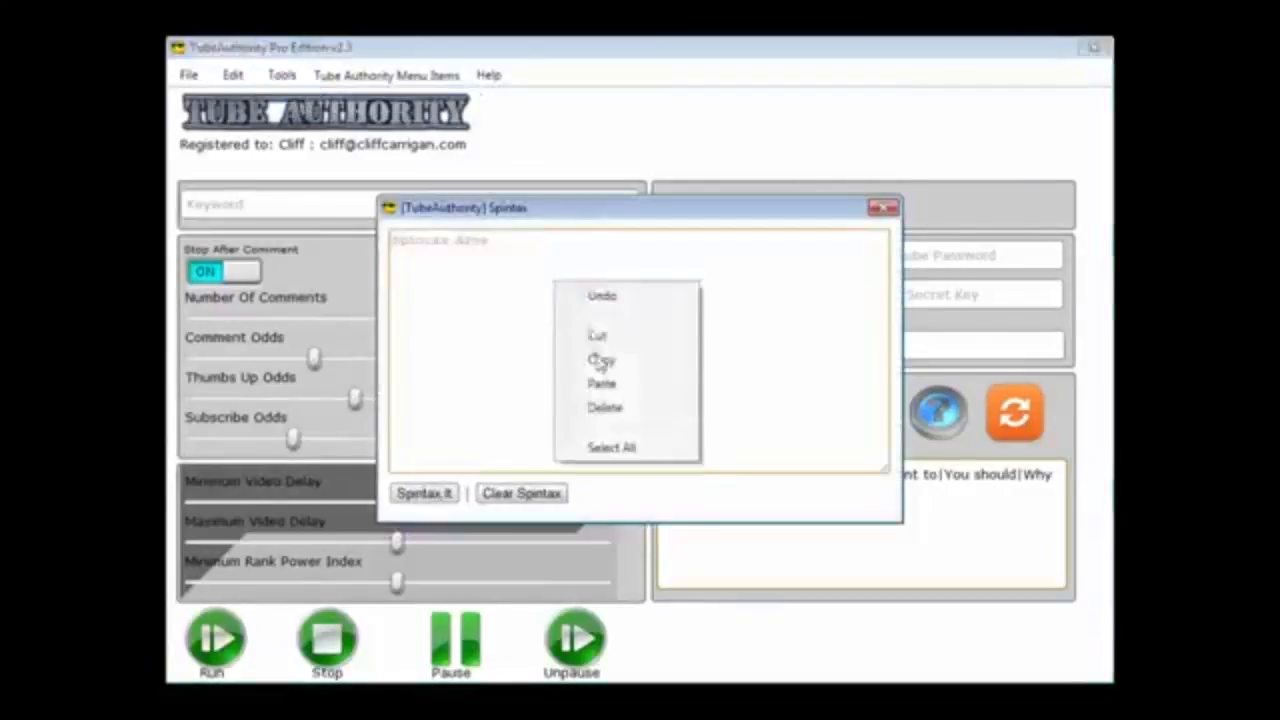
click(606, 383)
drag(391, 242, 548, 257)
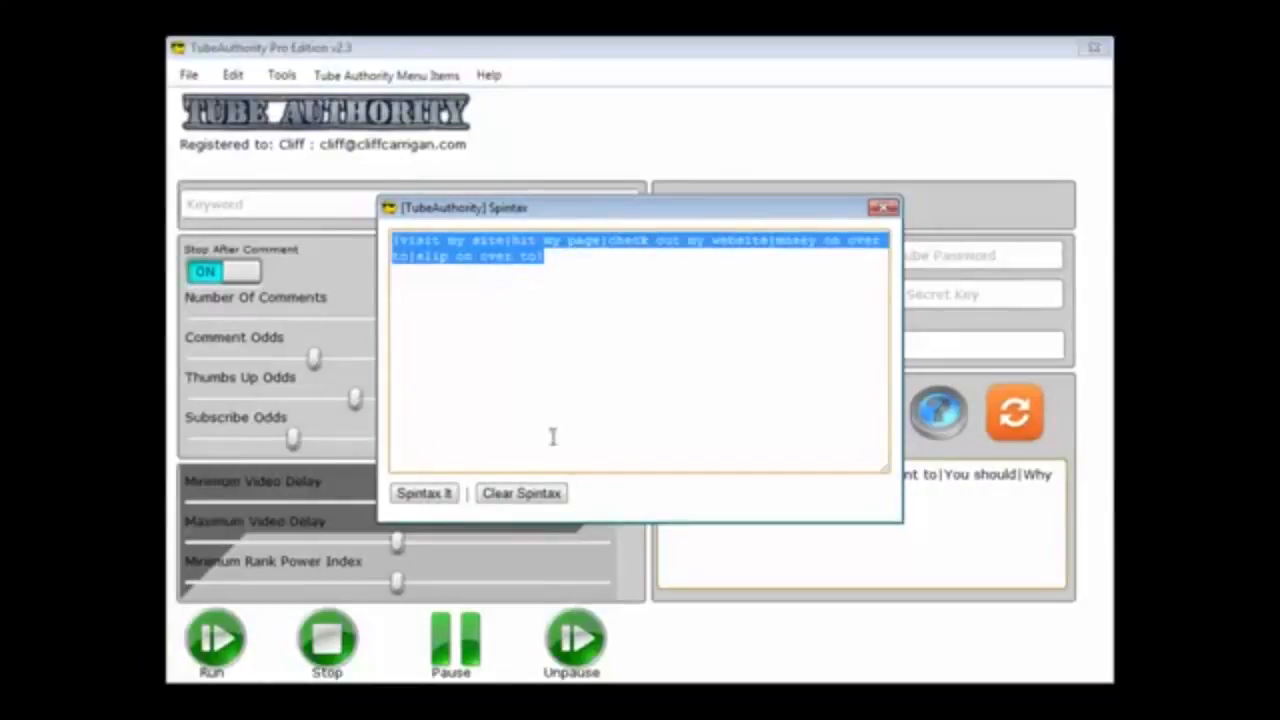
click(537, 500)
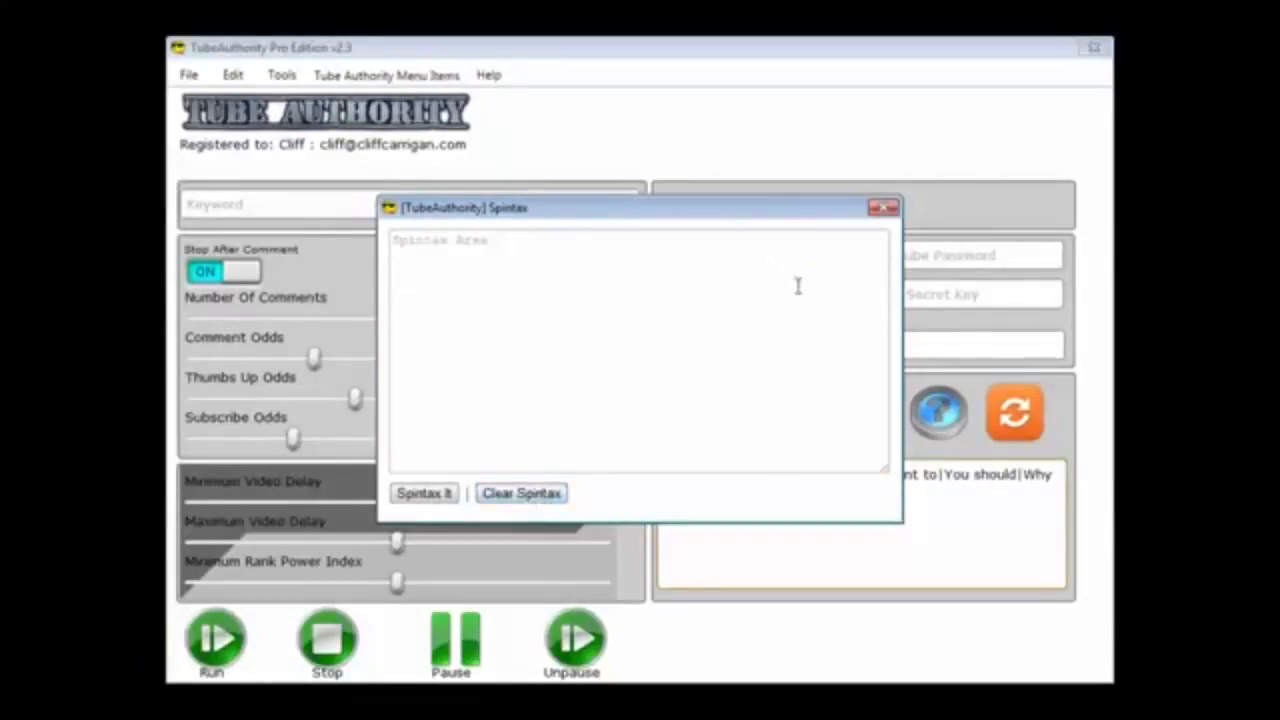
- Close the Spintax tool and add the copied site-visit spintax after the opening phrases in the custom comment
click(881, 208)
right_click(728, 485)
click(766, 594)
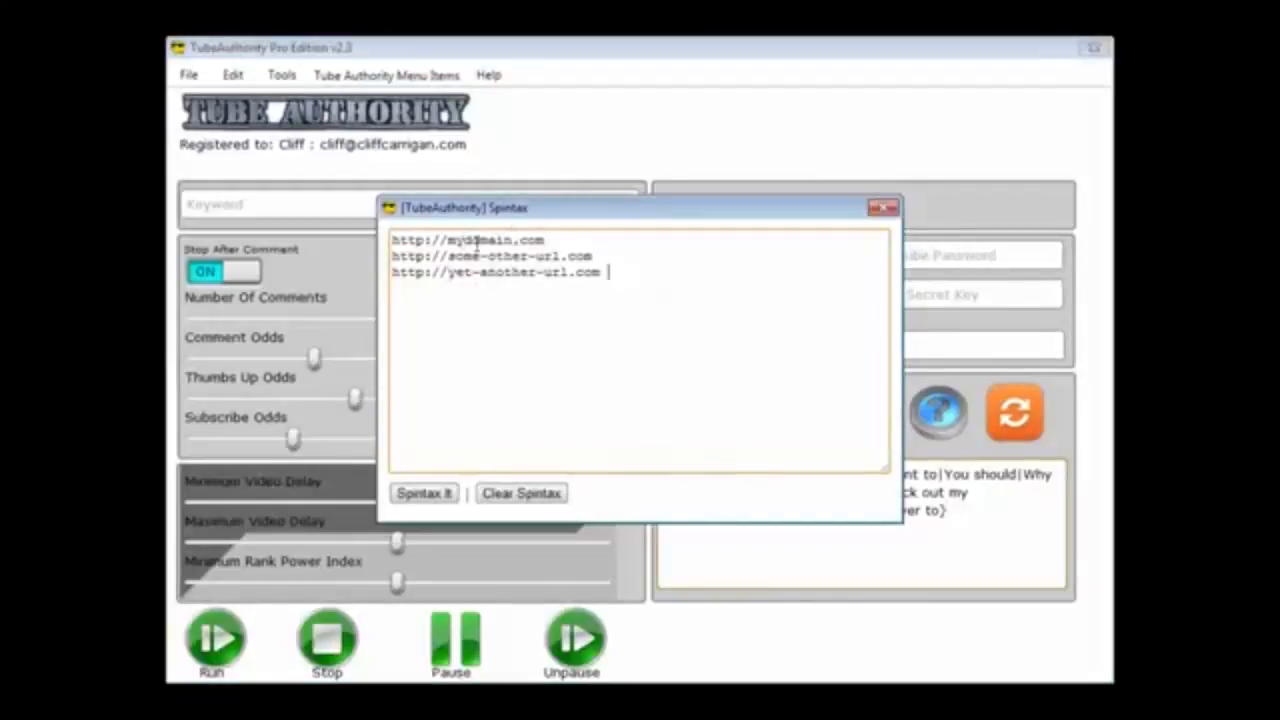
click(426, 493)
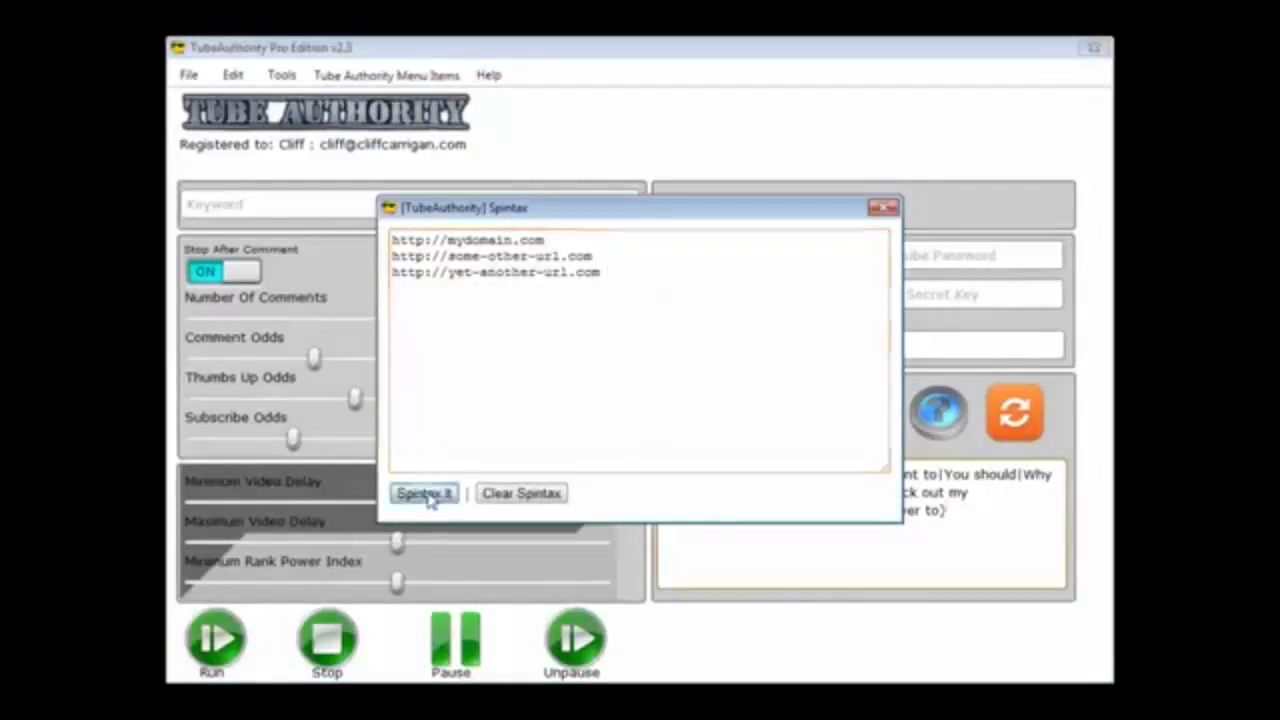
drag(394, 241, 547, 262)
right_click(492, 256)
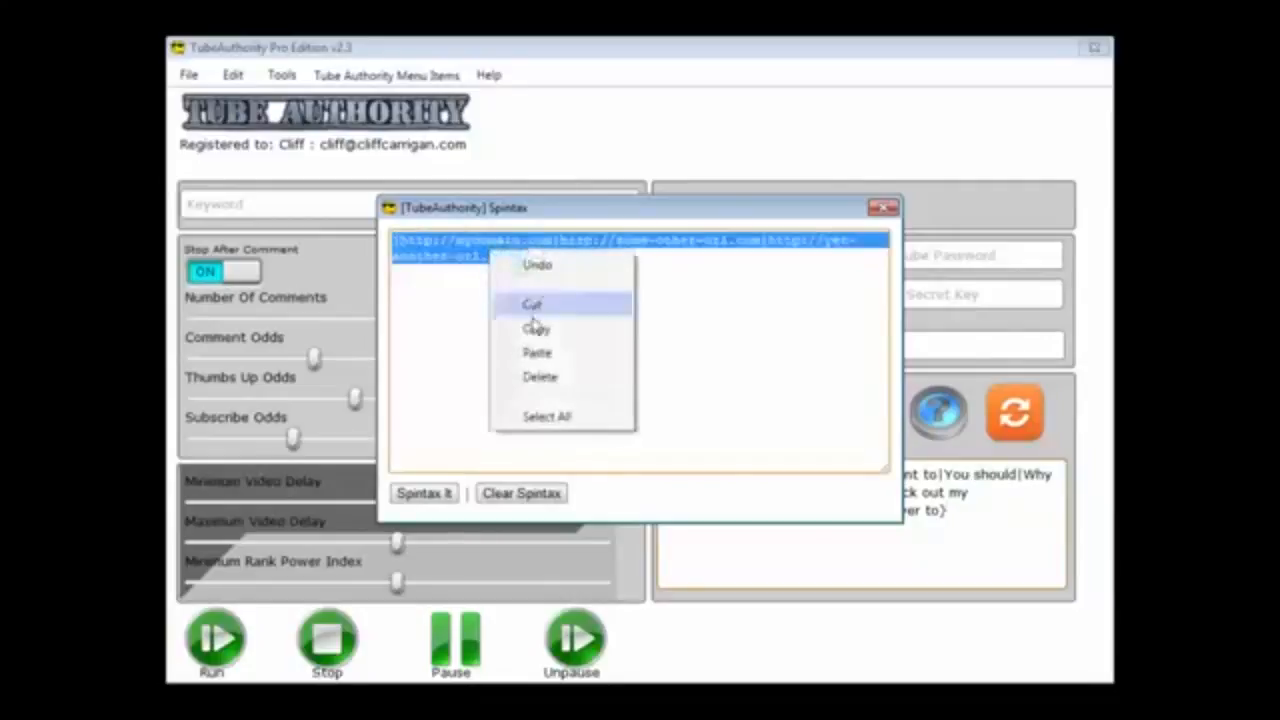
click(536, 328)
click(980, 515)
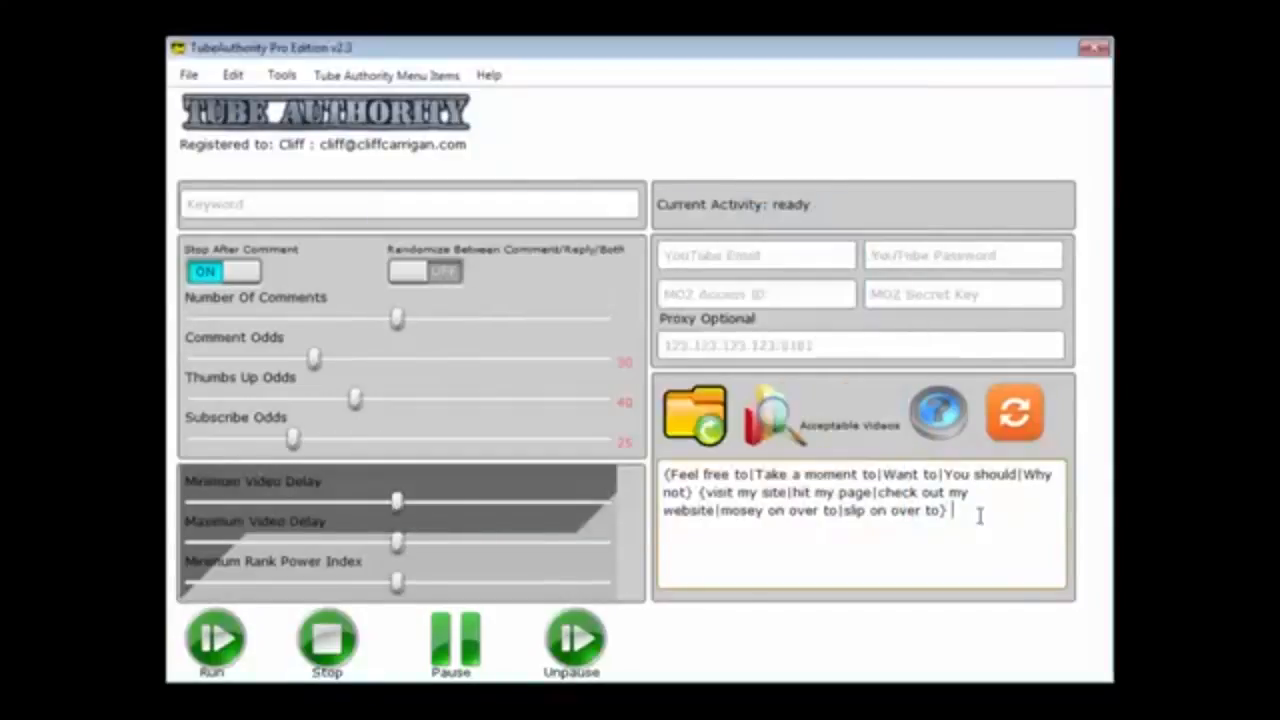
key(ctrl+v)
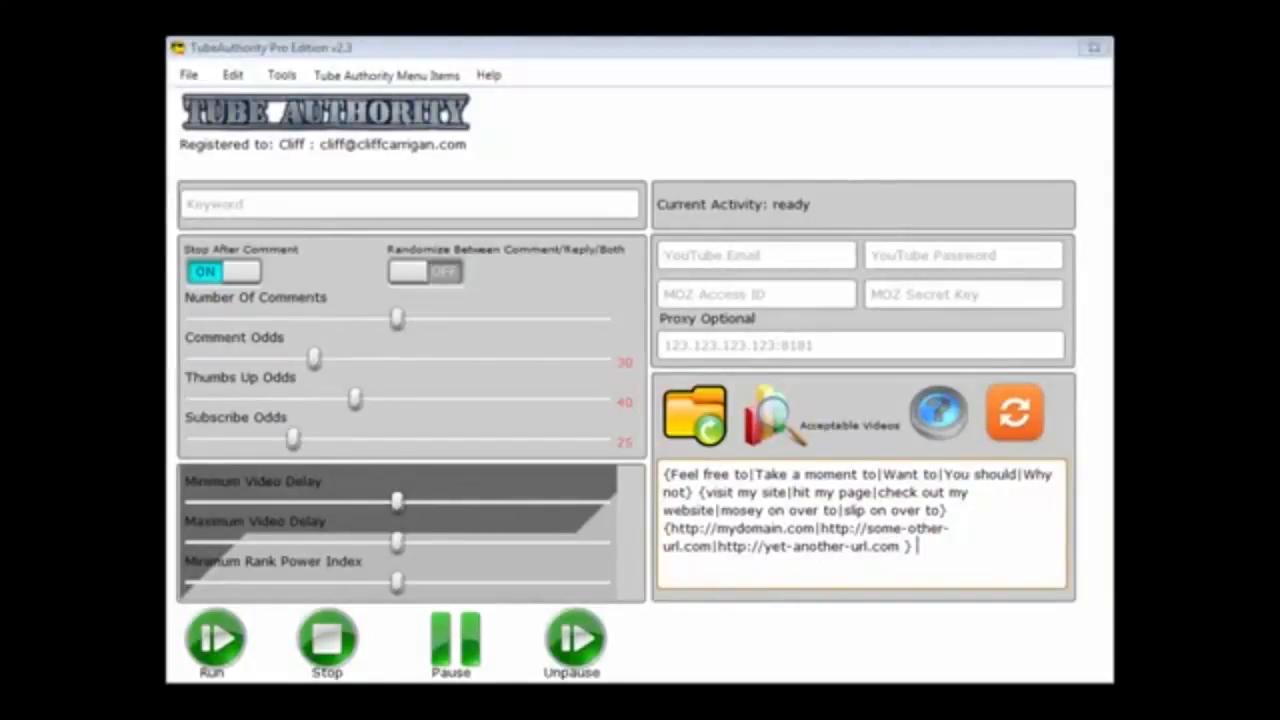
- Use the Spintax tool to turn "-Peace", "later tater", "catch you later" and "end signature" into spintax
click(282, 75)
click(318, 102)
right_click(517, 335)
click(569, 432)
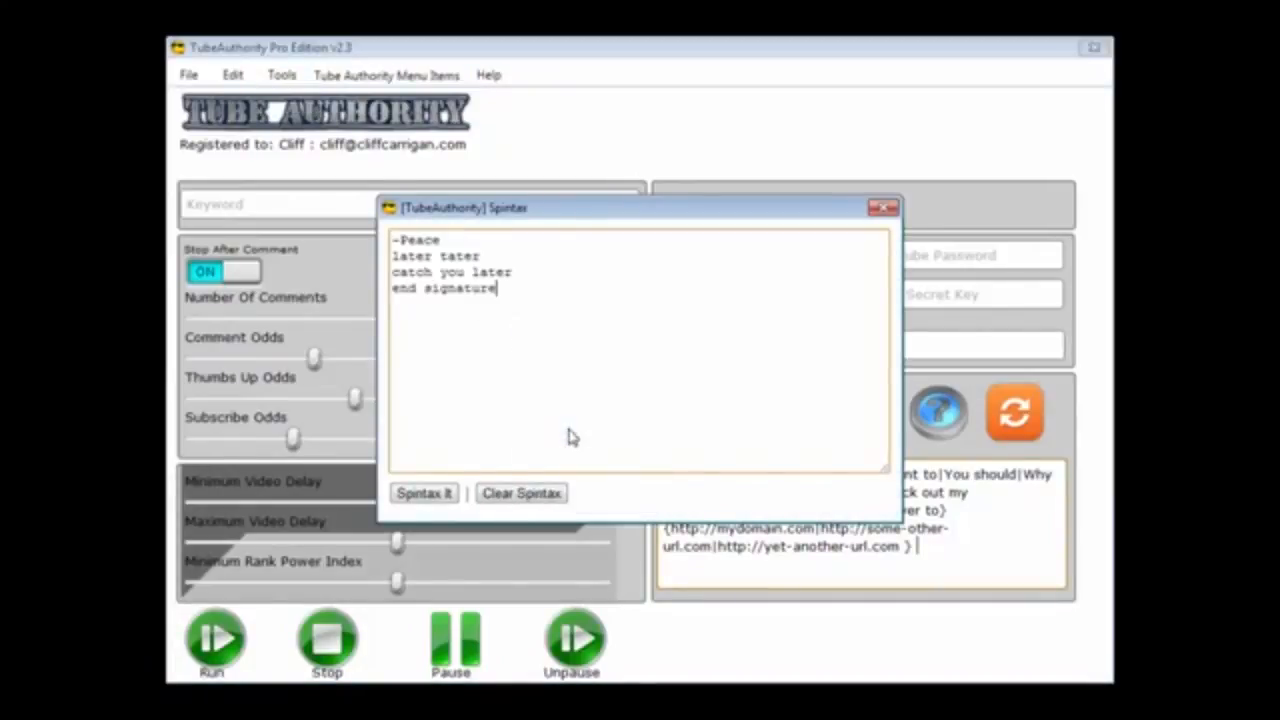
click(448, 496)
click(503, 502)
- Close the Spintax tool and append the sign-off spintax to the end of the custom comment
click(883, 207)
right_click(934, 545)
click(971, 649)
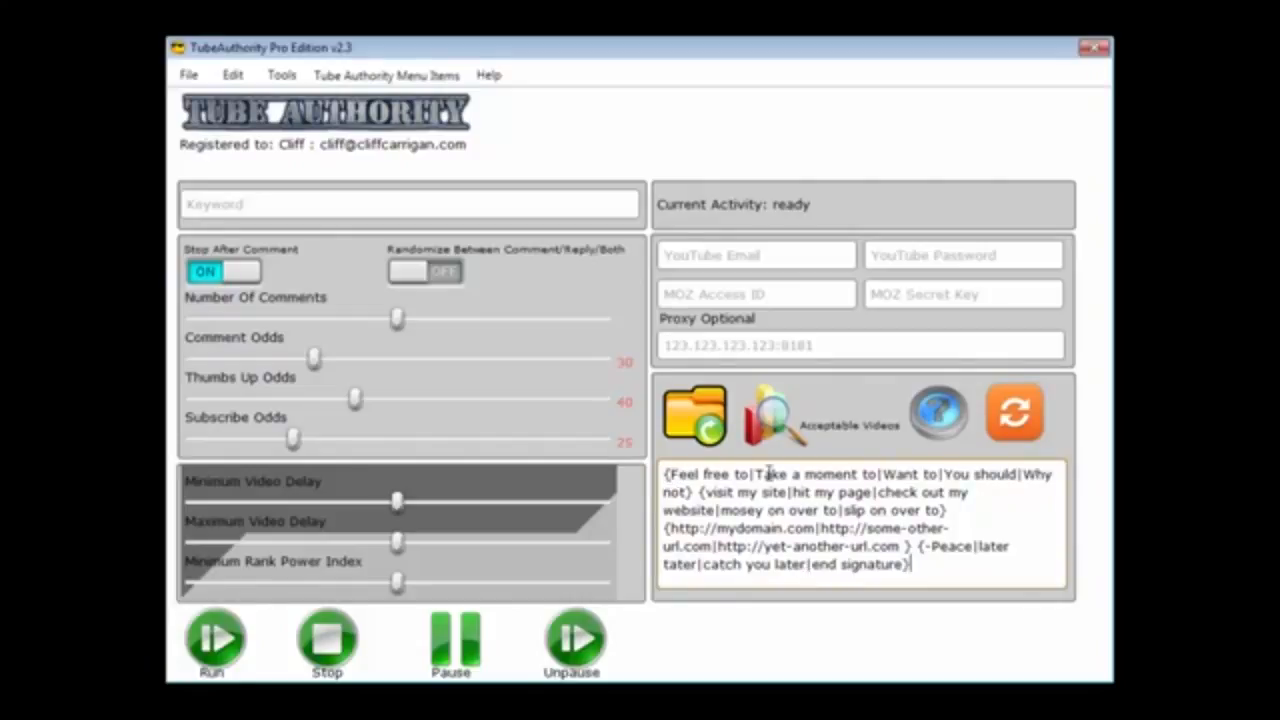
drag(754, 474, 878, 474)
drag(793, 492, 872, 493)
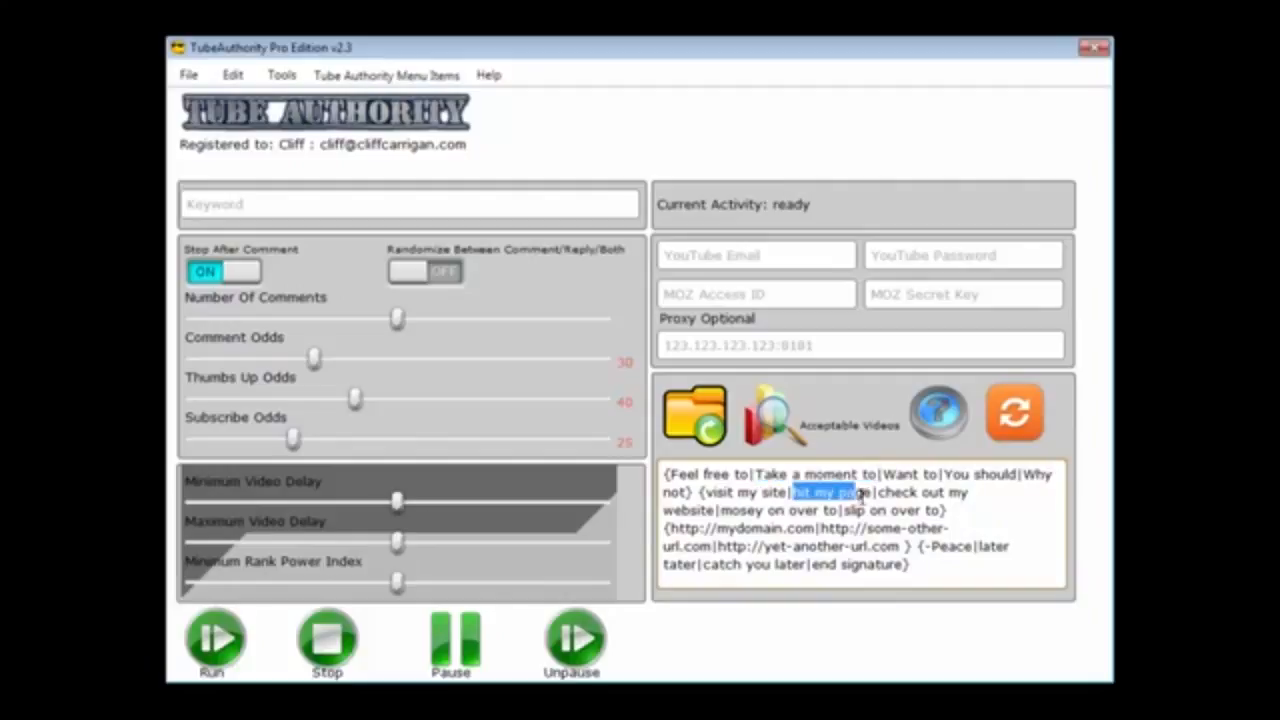
drag(663, 530, 815, 530)
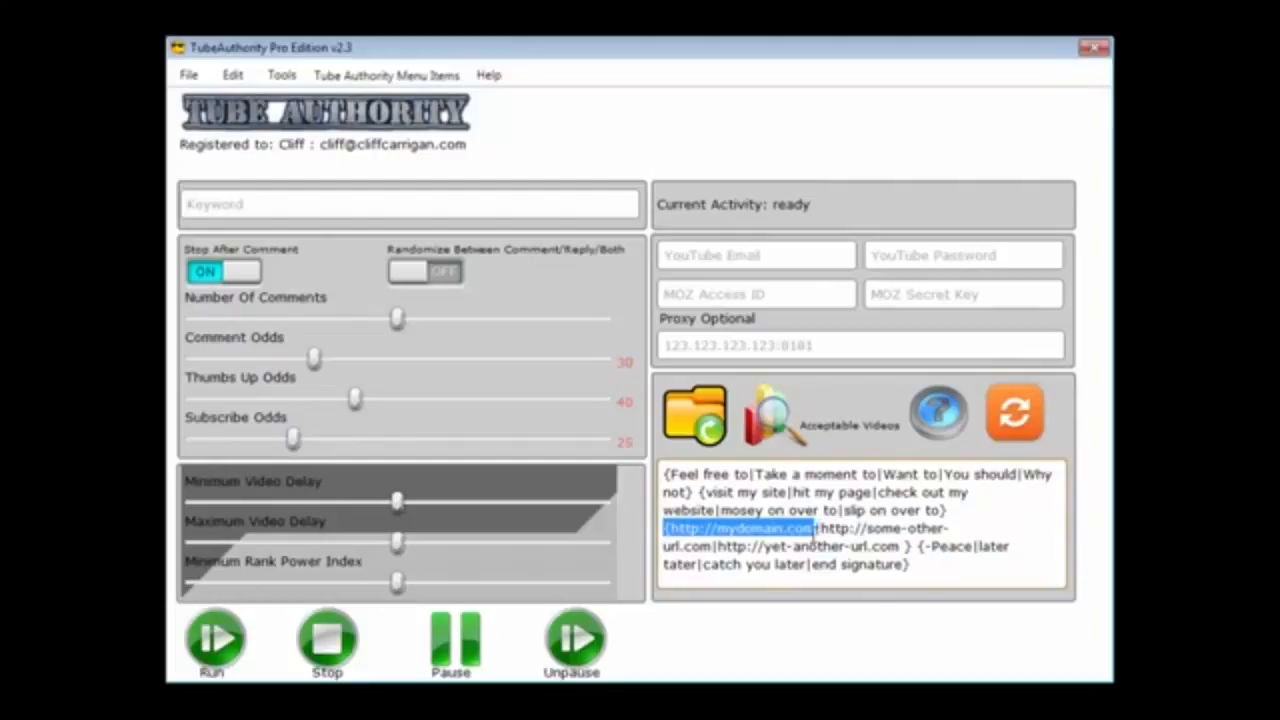
drag(923, 547, 968, 553)
click(968, 553)
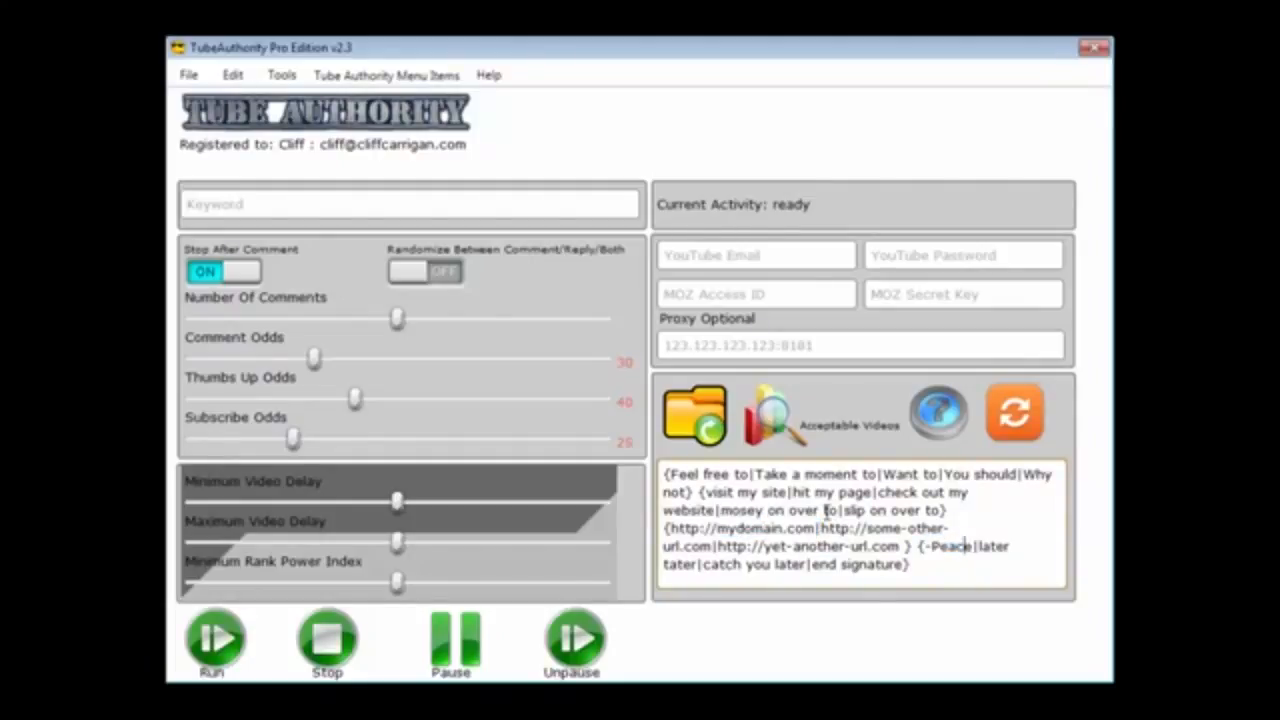
- Trace a second comment variation through "Want to", "mosey on over to", the mydomain.com link and "catch you later"
drag(884, 476, 943, 476)
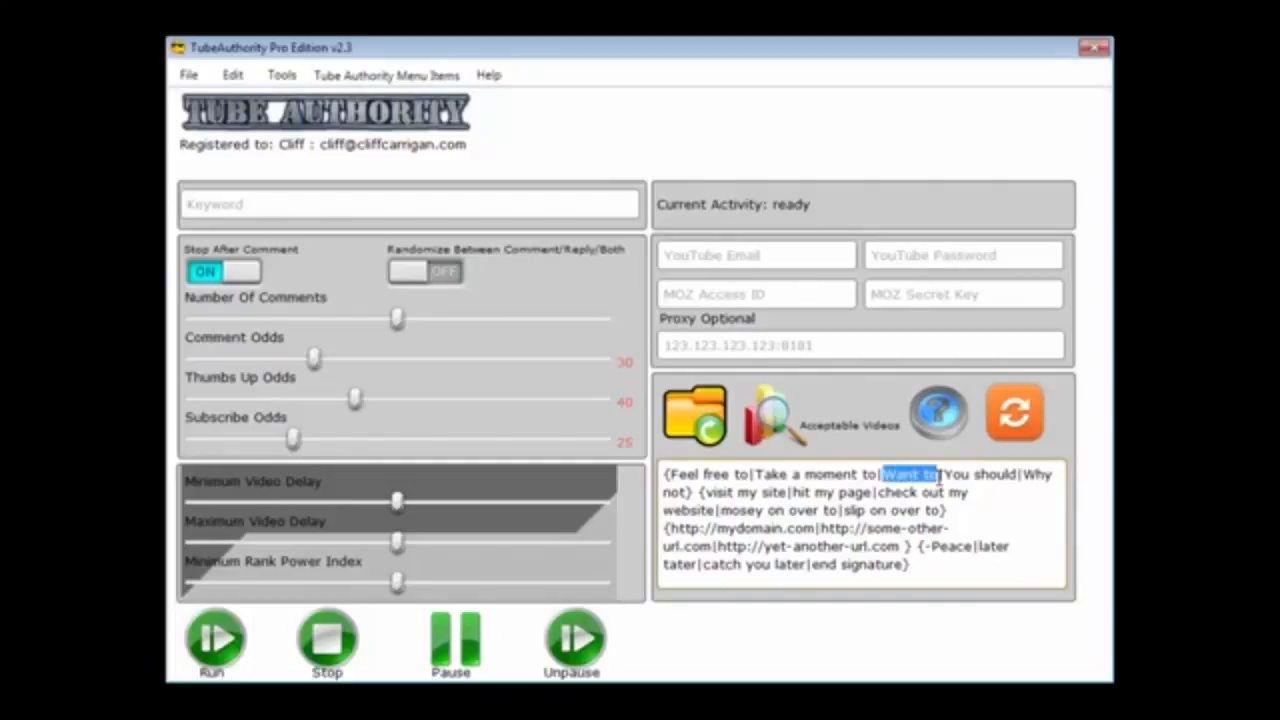
double_click(710, 493)
drag(768, 493, 795, 490)
drag(721, 510, 842, 512)
drag(705, 530, 803, 532)
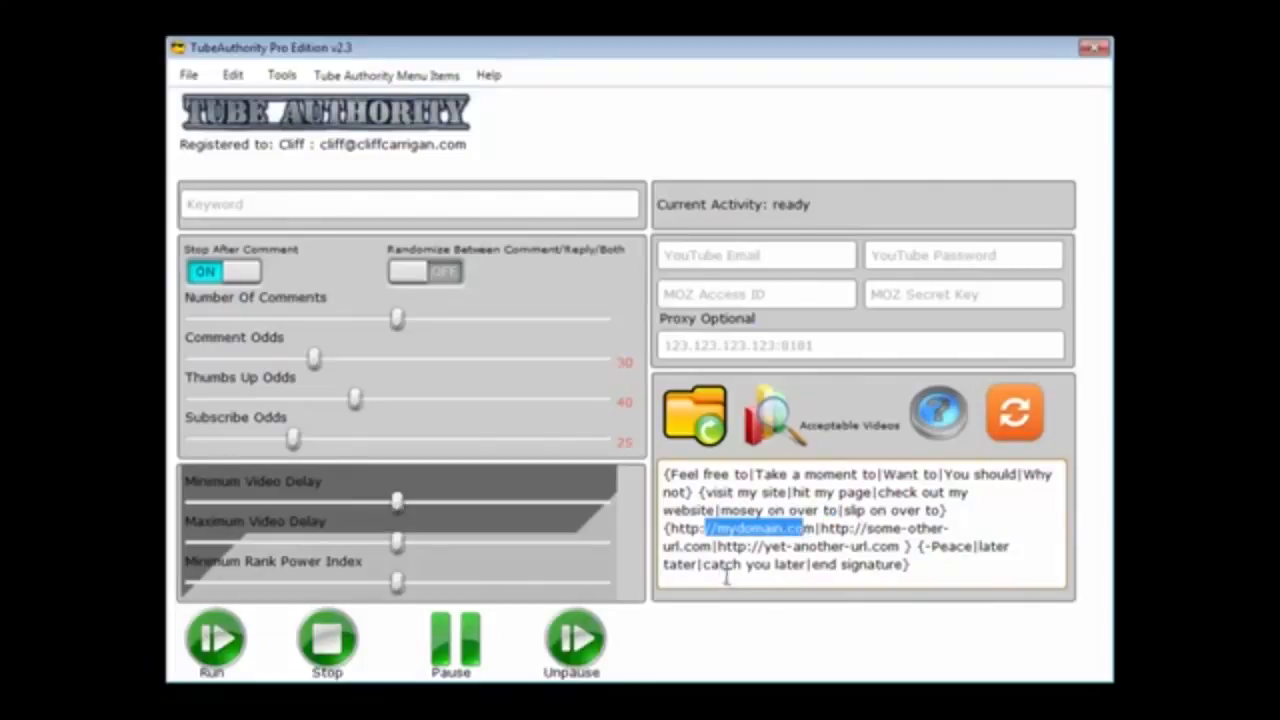
drag(704, 567, 808, 570)
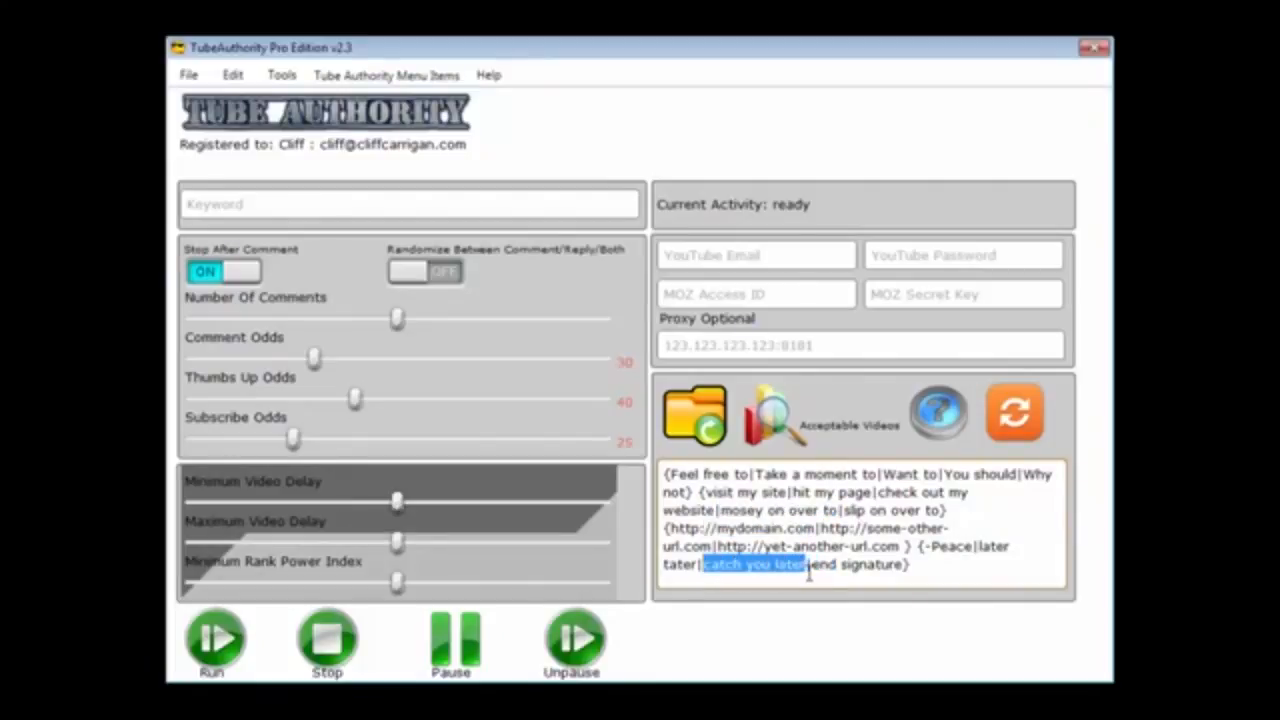
click(942, 567)
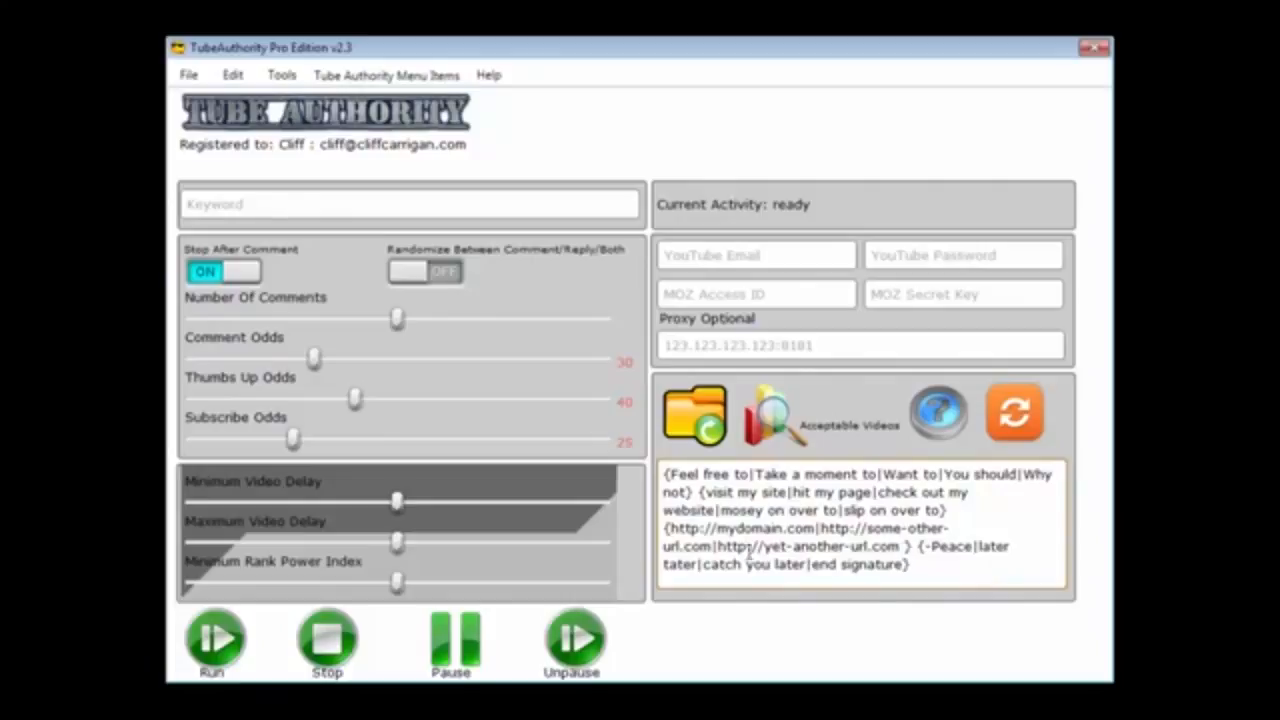
click(931, 566)
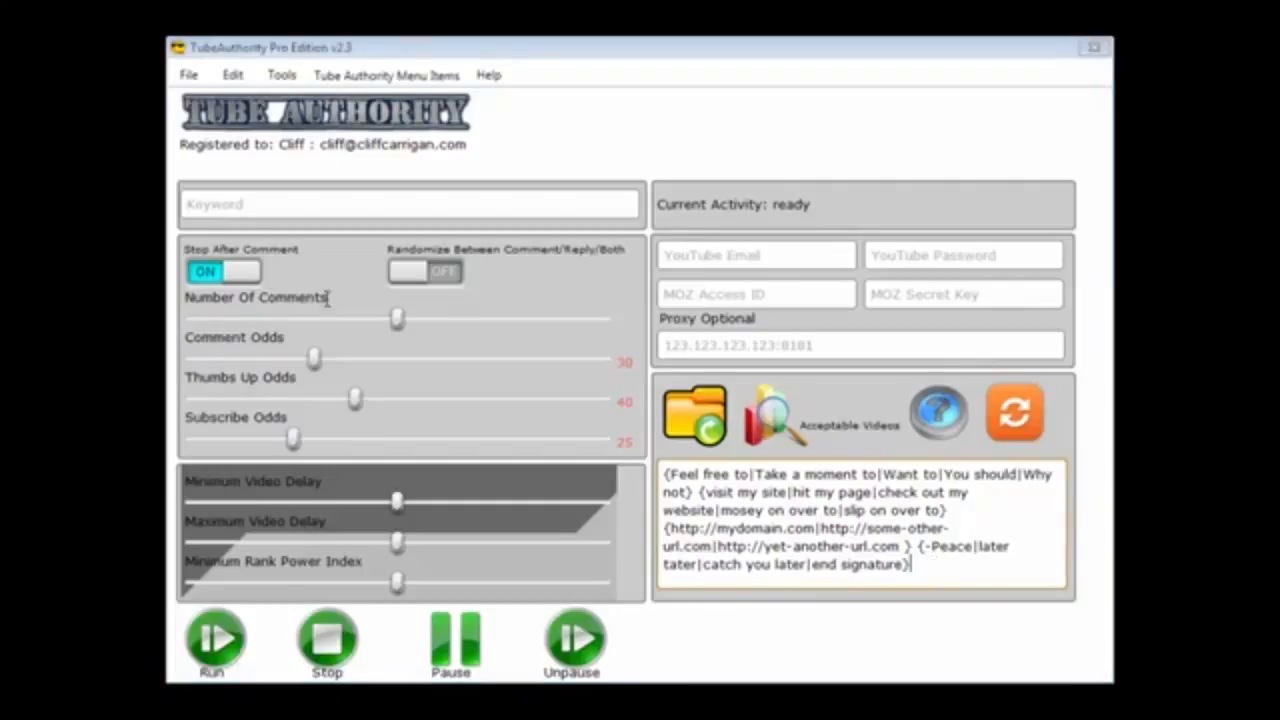
- Try Number Of Comments at values such as 19, 5 and 2, and finish with it set to 9
drag(399, 320, 268, 320)
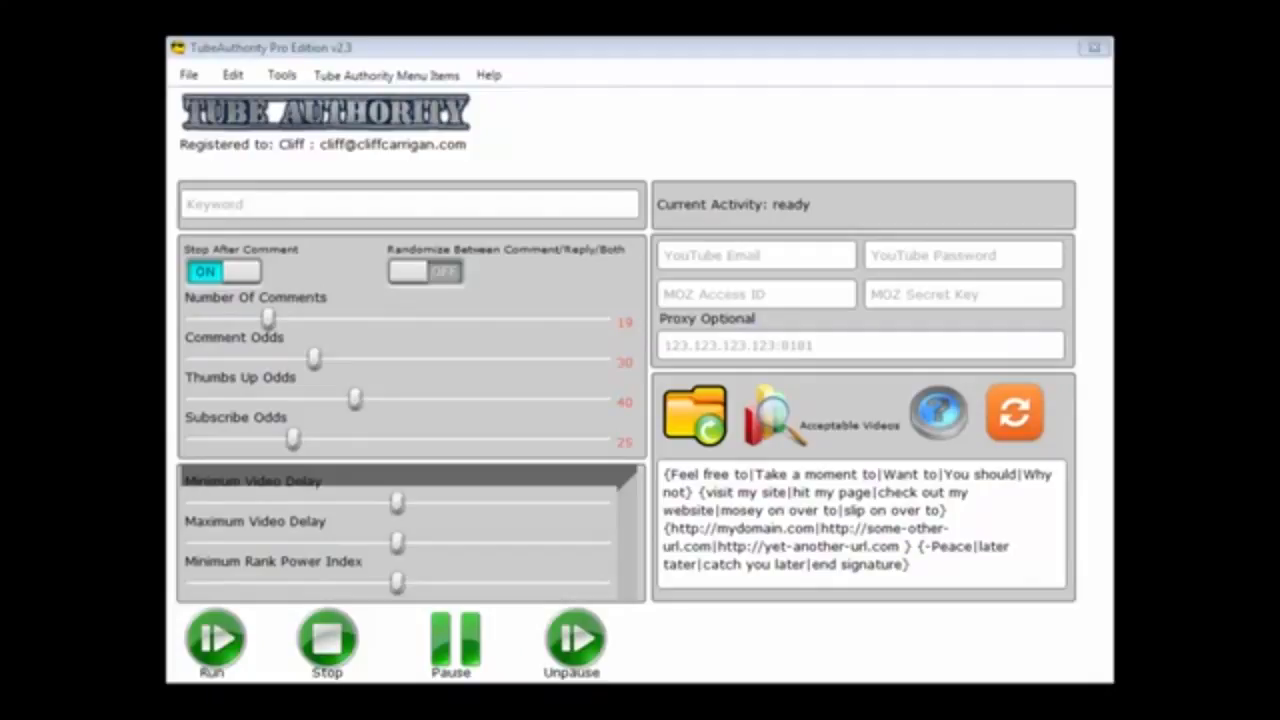
drag(268, 318, 211, 319)
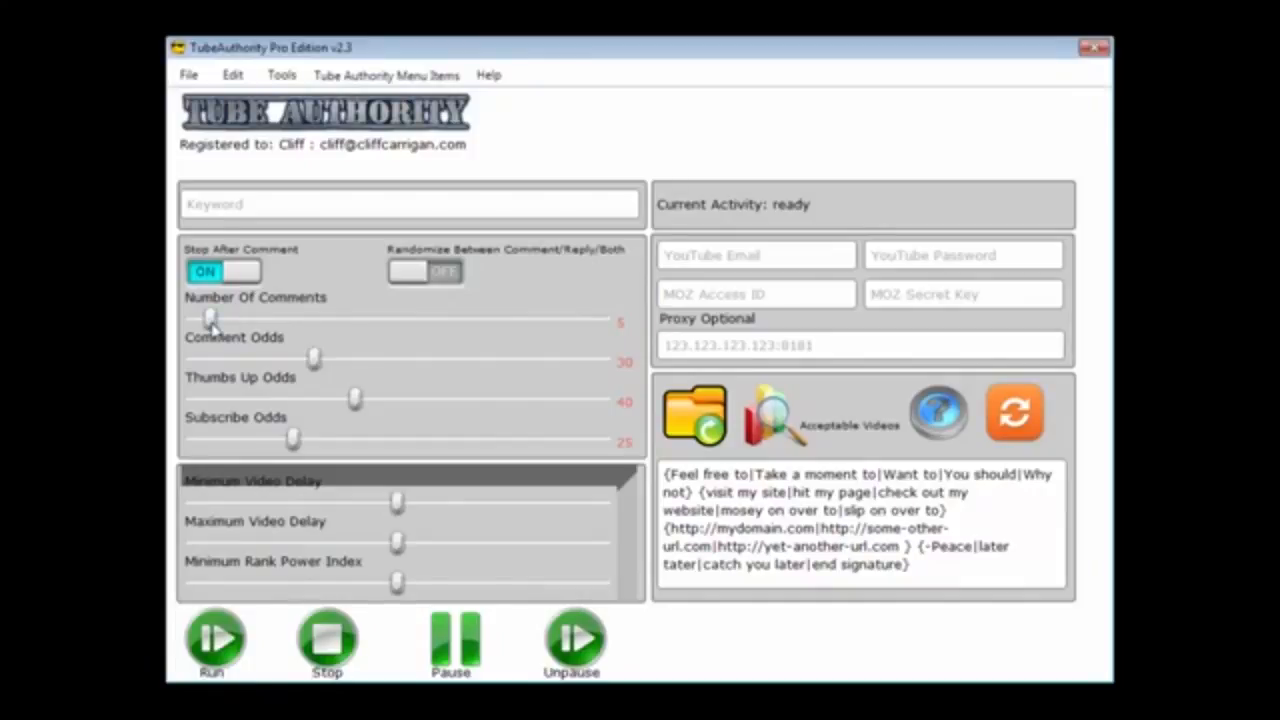
drag(212, 328, 214, 321)
drag(214, 320, 199, 320)
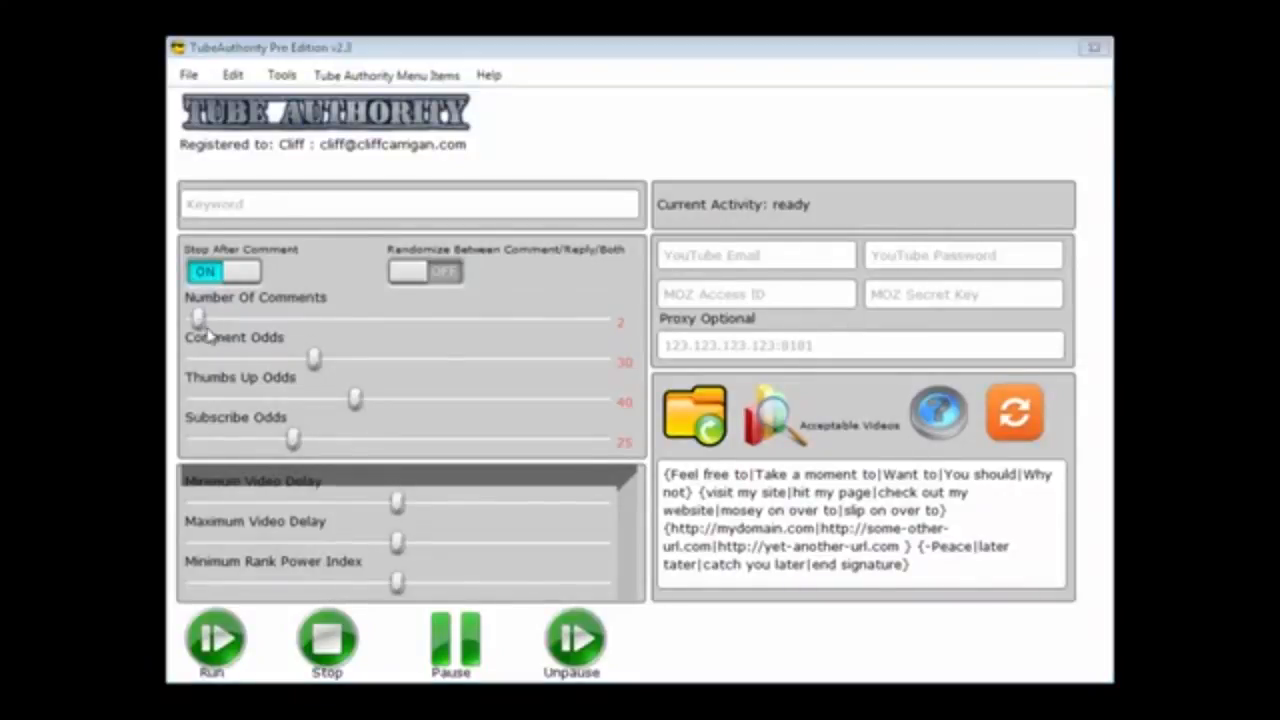
mouse_move(198, 319)
mouse_down()
mouse_move(222, 320)
mouse_move(209, 320)
mouse_up()
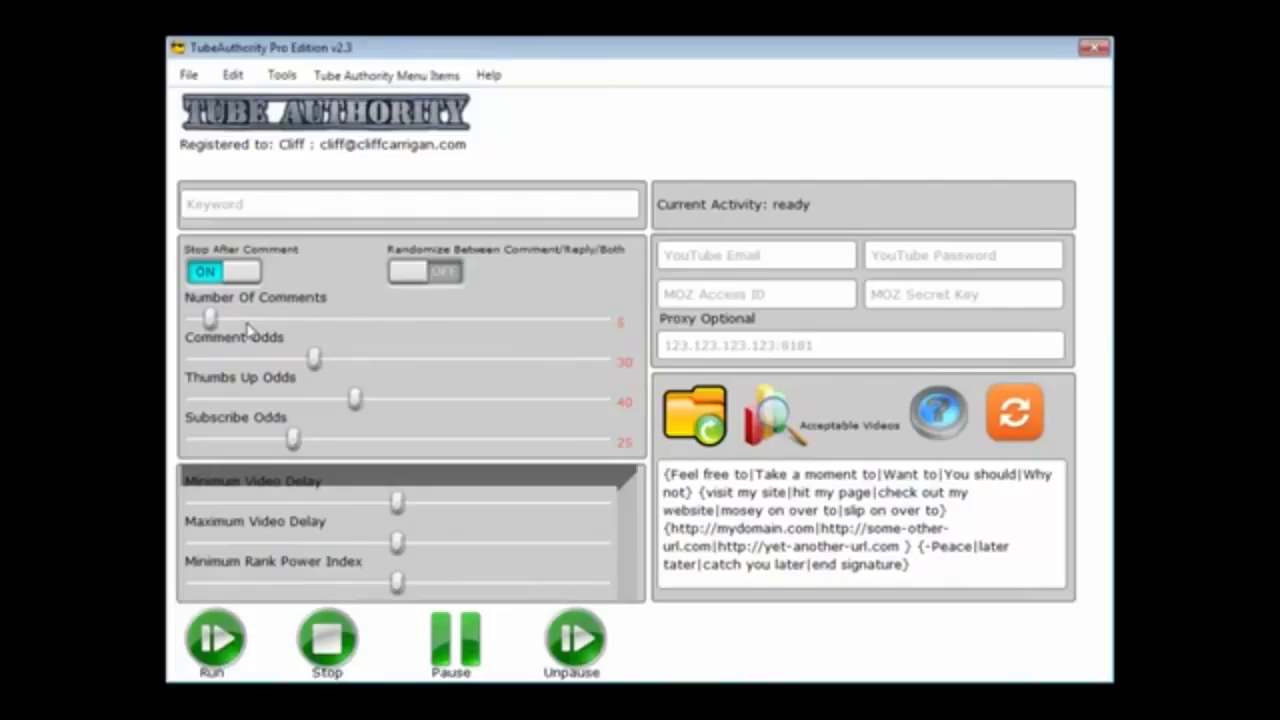
drag(210, 318, 211, 320)
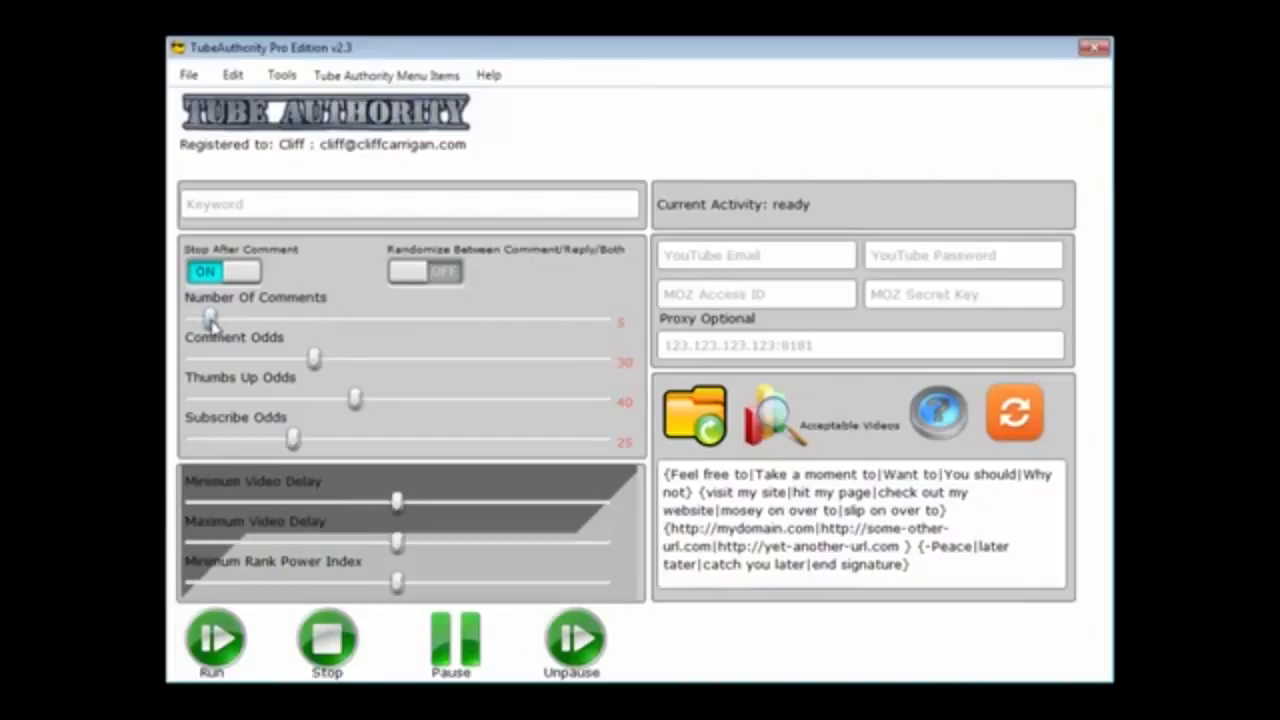
drag(211, 320, 226, 320)
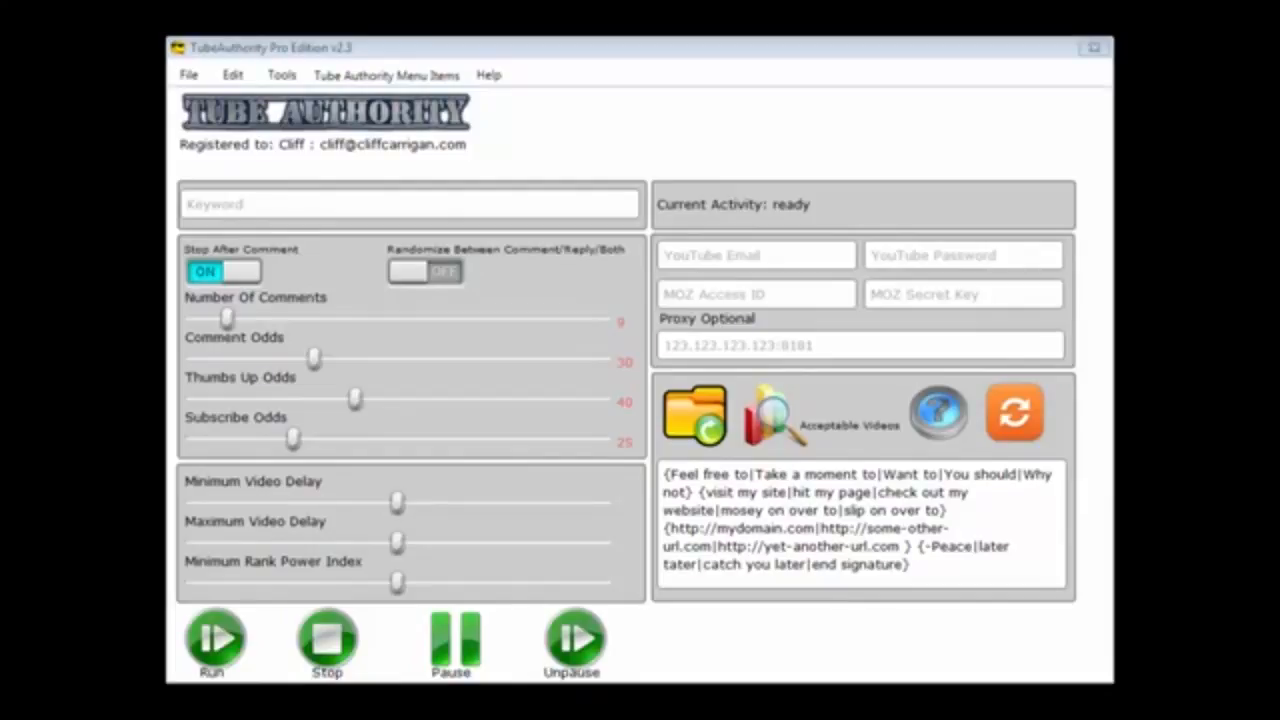
- Set Minimum Video Delay to 71 and Maximum Video Delay to about 1812, and activate the Proxy Optional field
drag(397, 502, 240, 503)
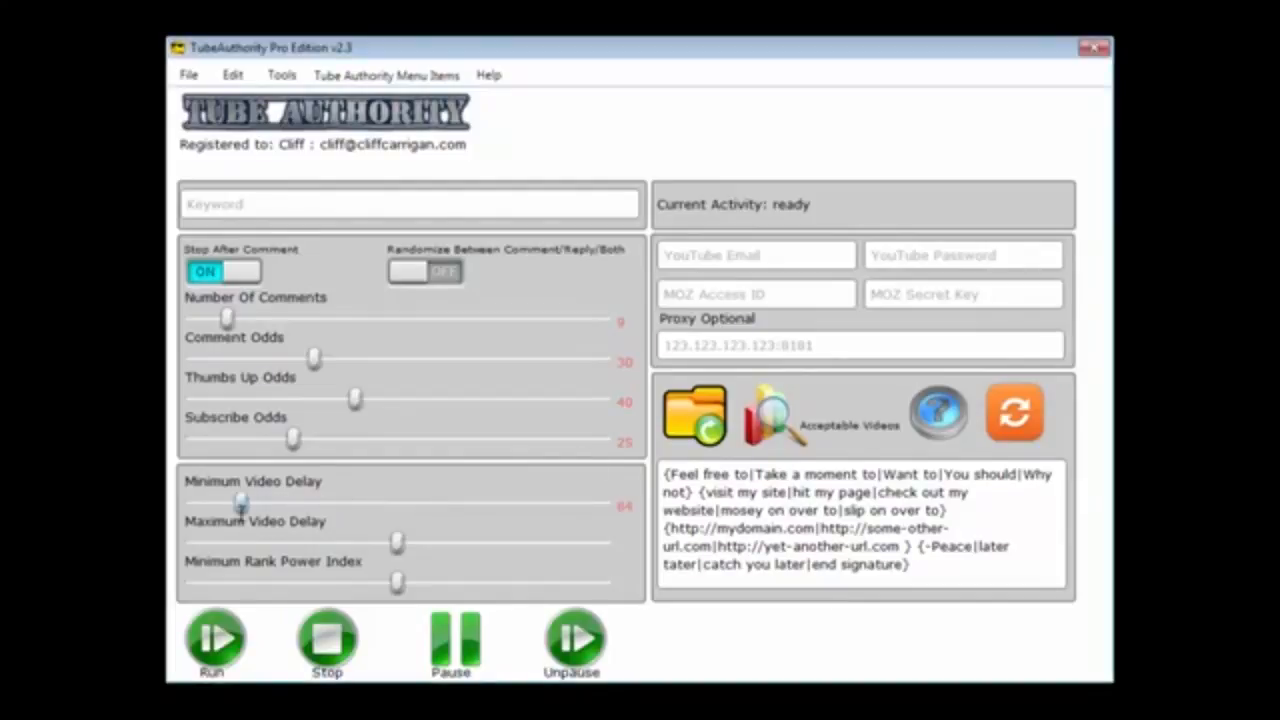
drag(398, 543, 440, 543)
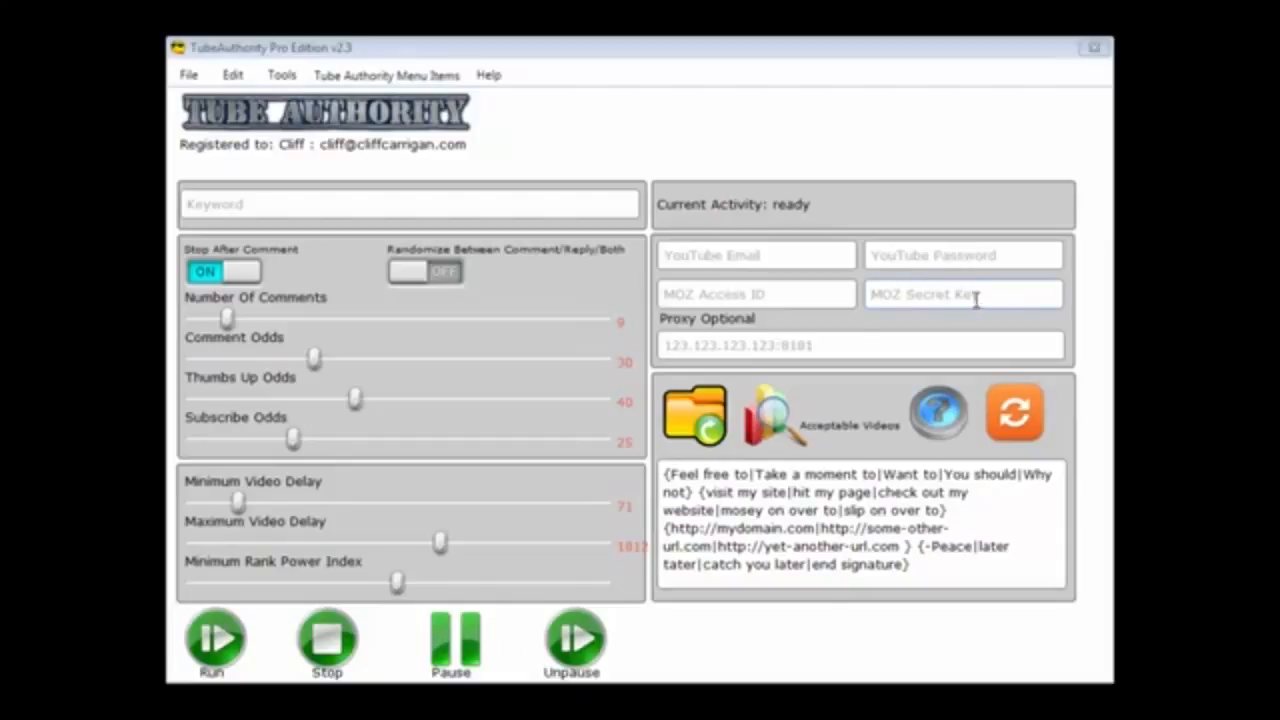
click(753, 345)
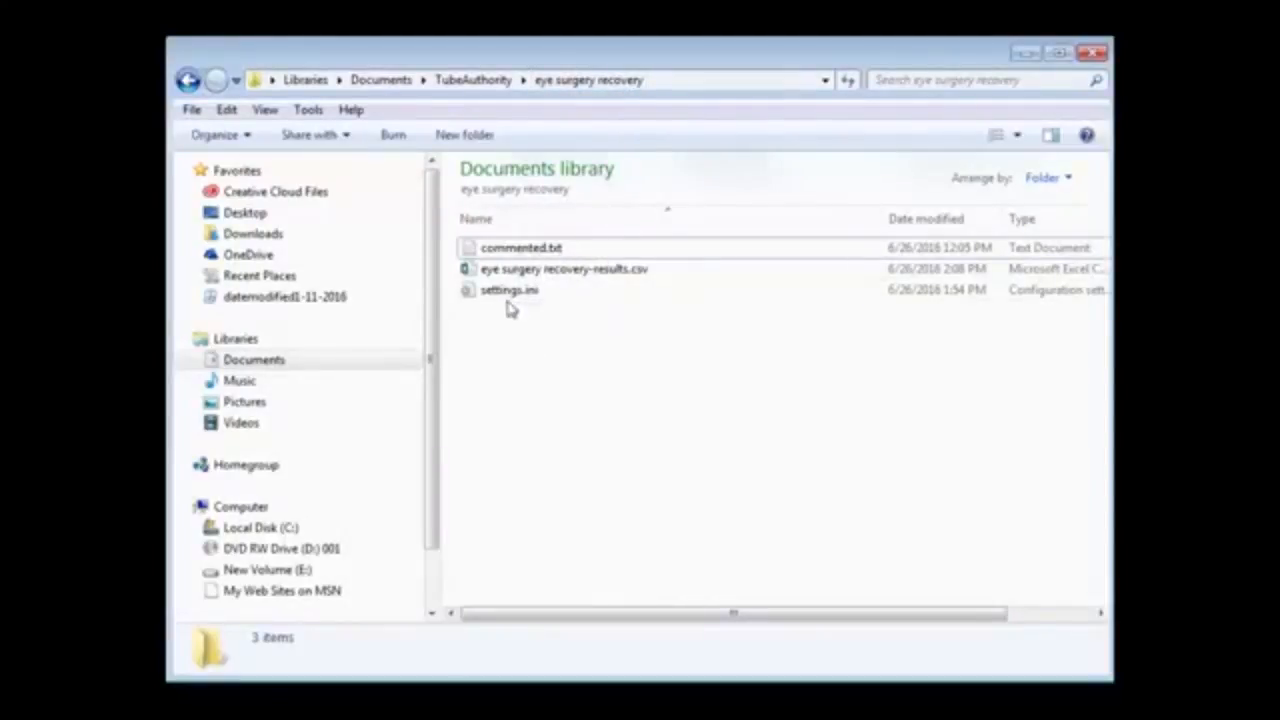
- Examine settings.ini and commented.txt in the eye surgery recovery folder, and return to TubeAuthority with the proxy field deselected
mouse_move(512, 300)
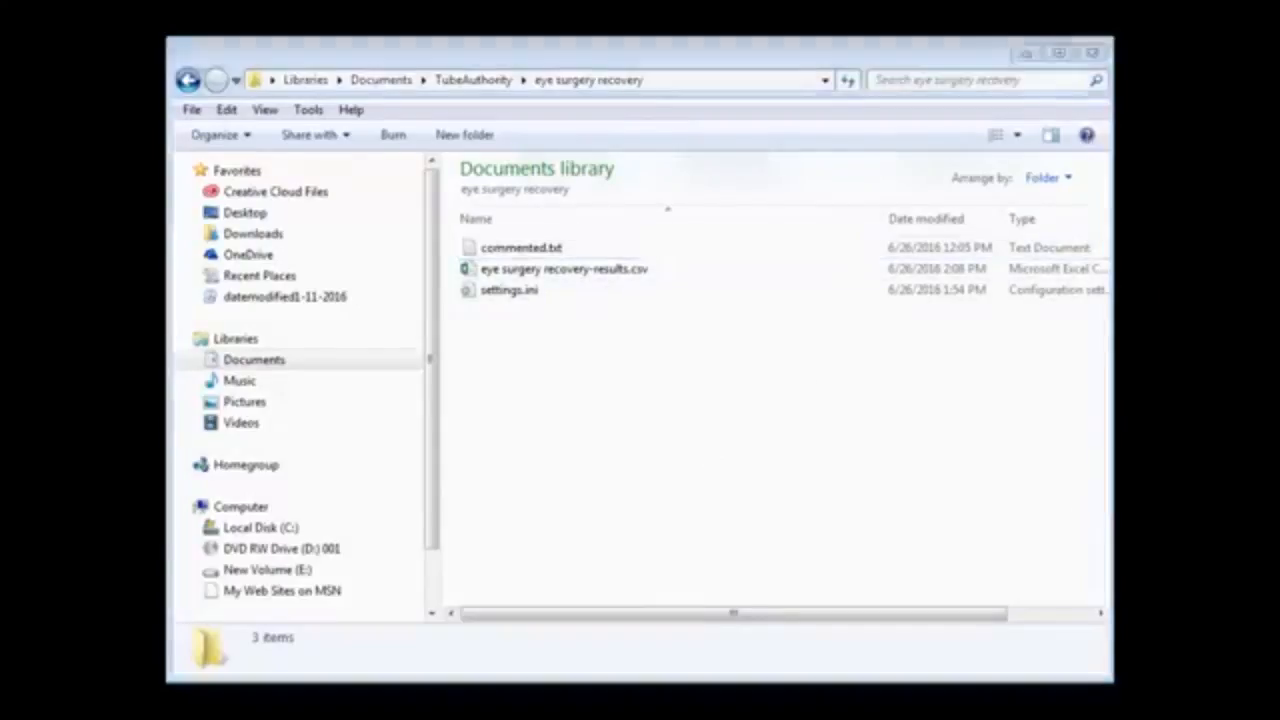
click(551, 249)
click(662, 396)
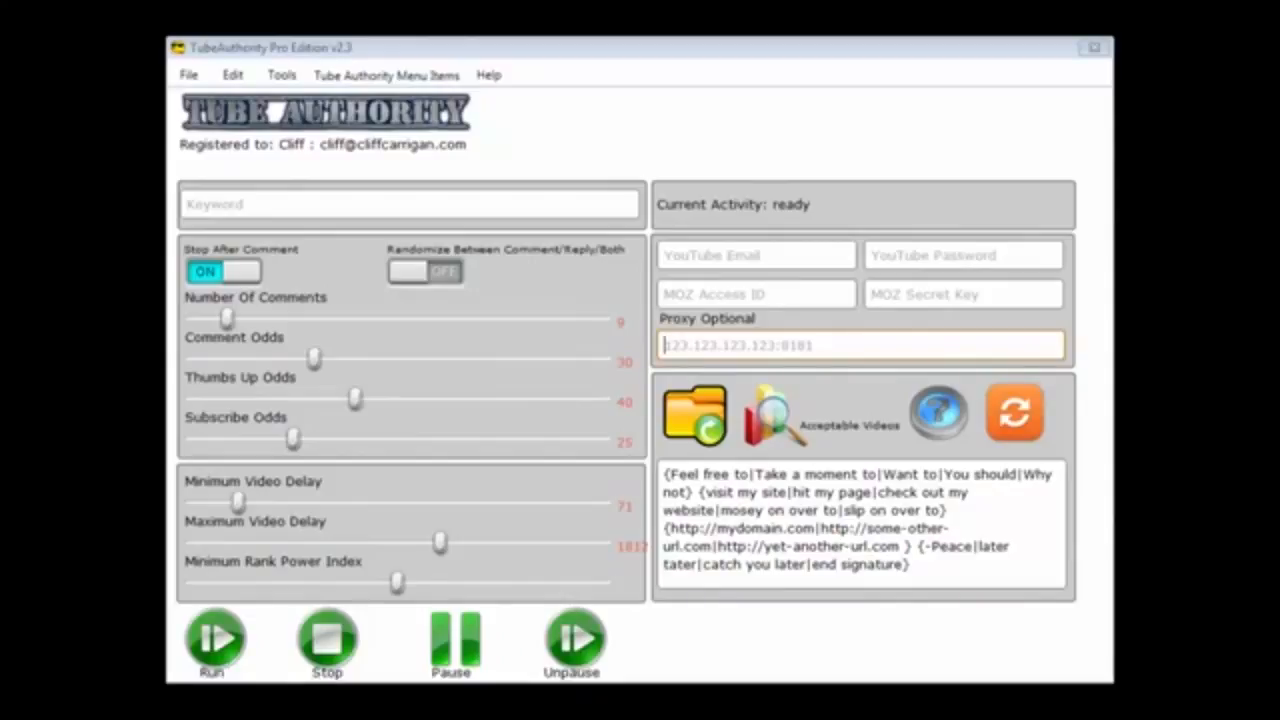
click(840, 128)
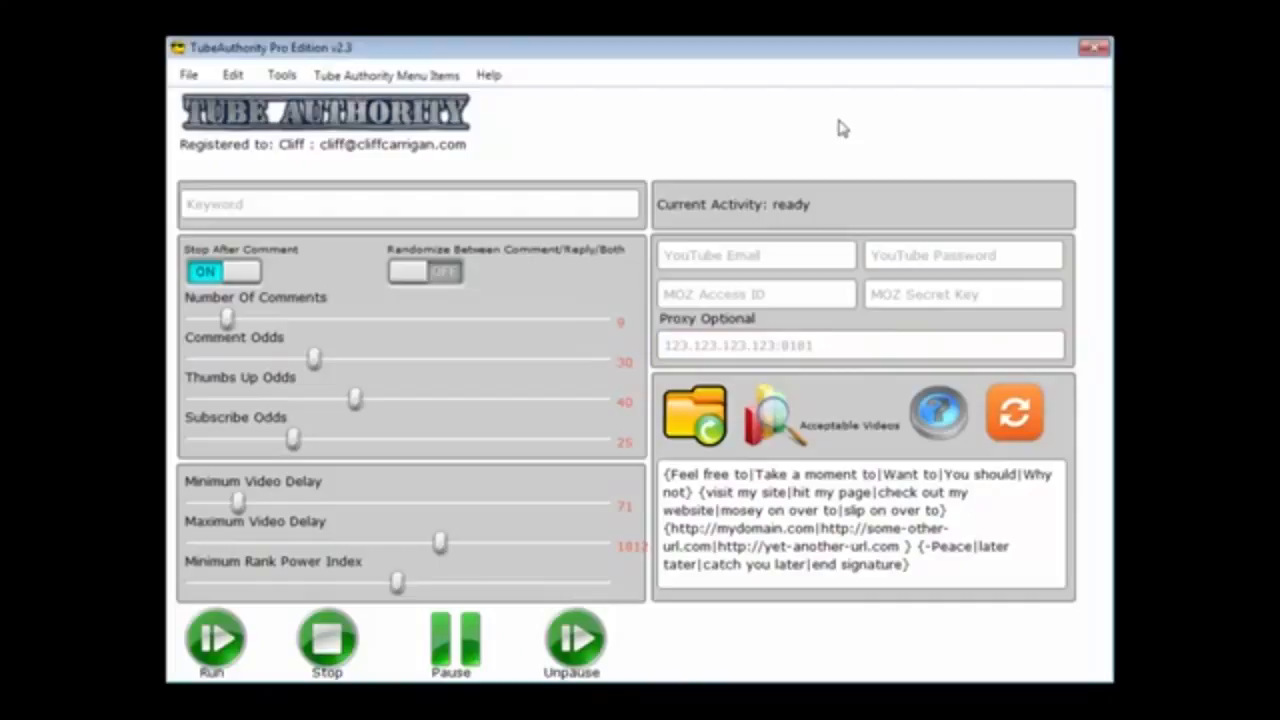